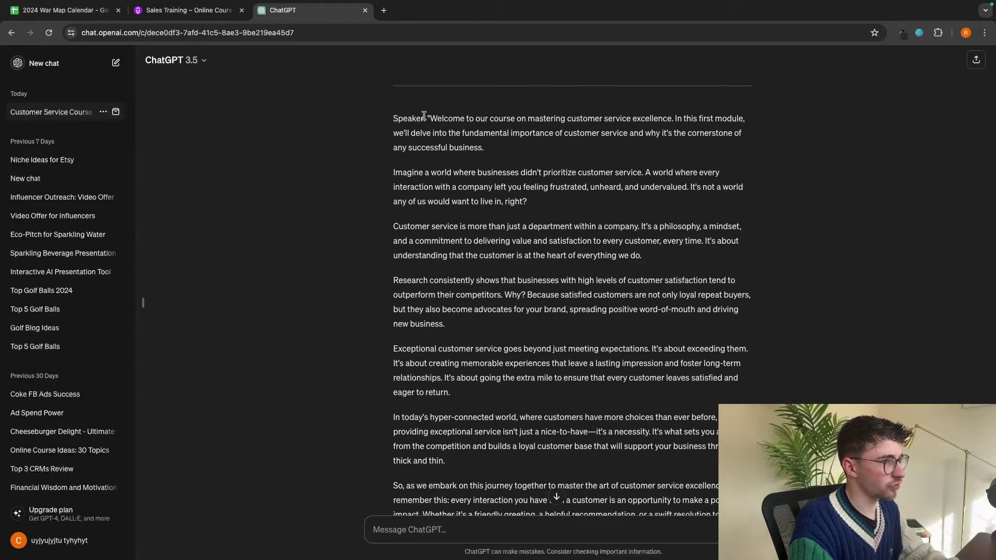
drag(430, 118, 483, 148)
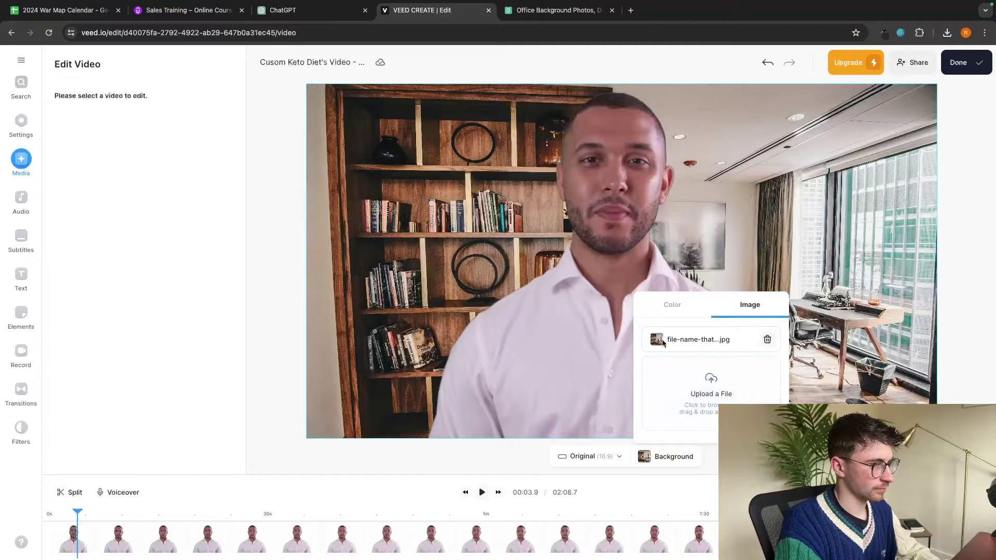
click(581, 309)
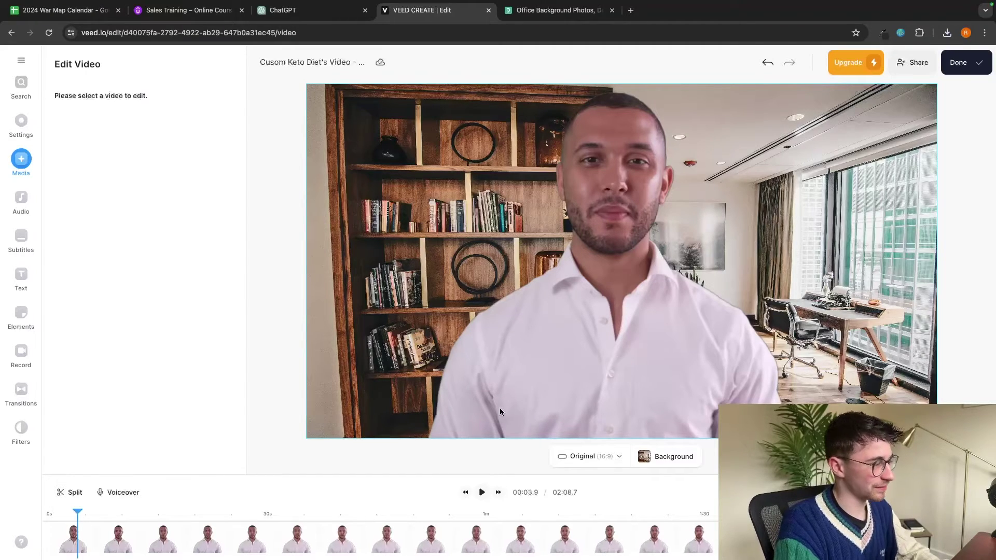
key(space)
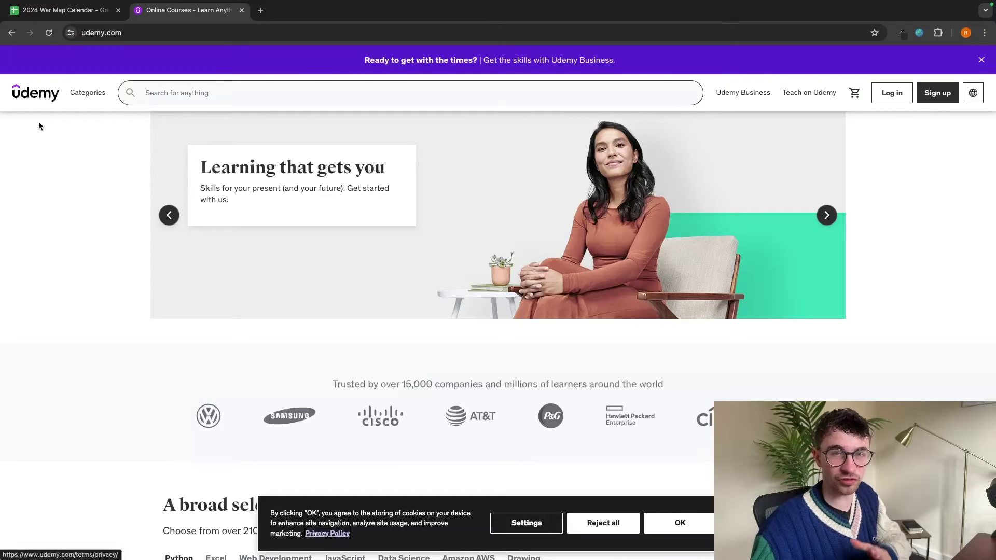
- Open Udemy's Sales category under Business and examine the most popular courses and prices in the All Sales courses list
mouse_move(88, 92)
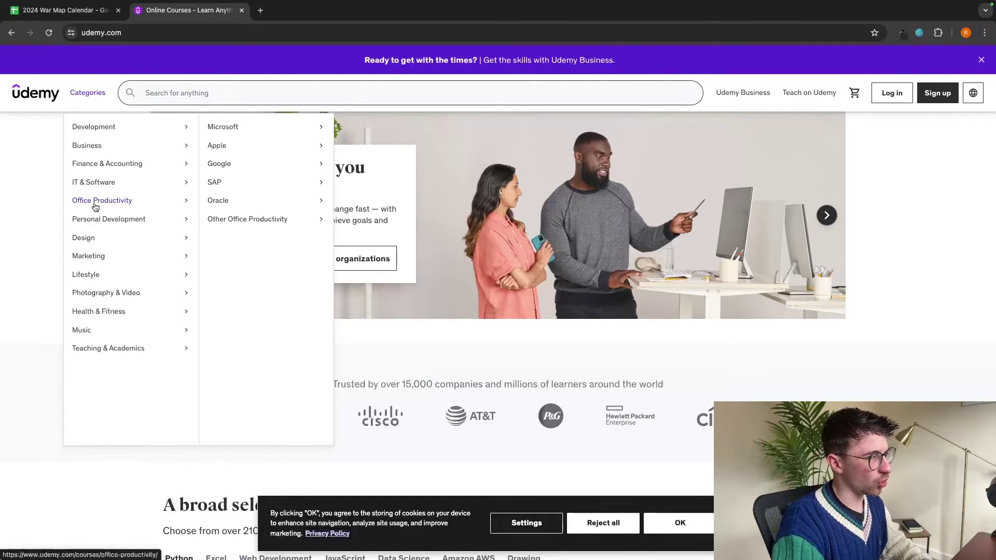
mouse_move(192, 360)
mouse_move(259, 292)
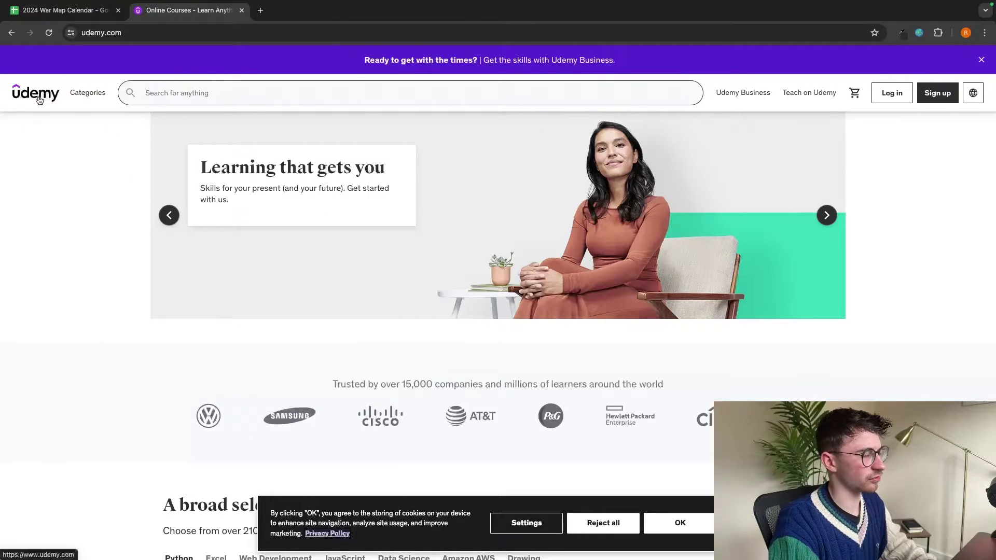
mouse_move(88, 111)
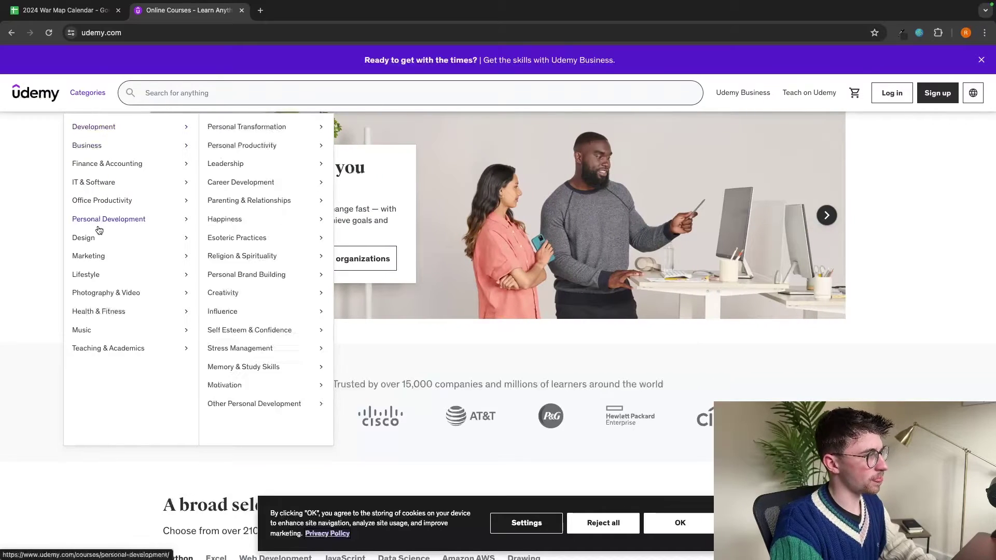
mouse_move(101, 338)
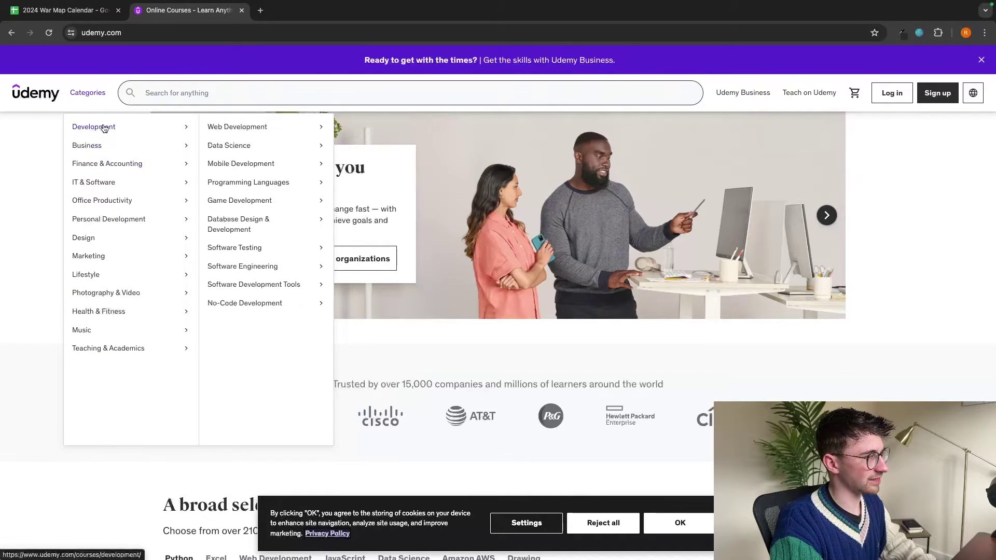
mouse_move(102, 136)
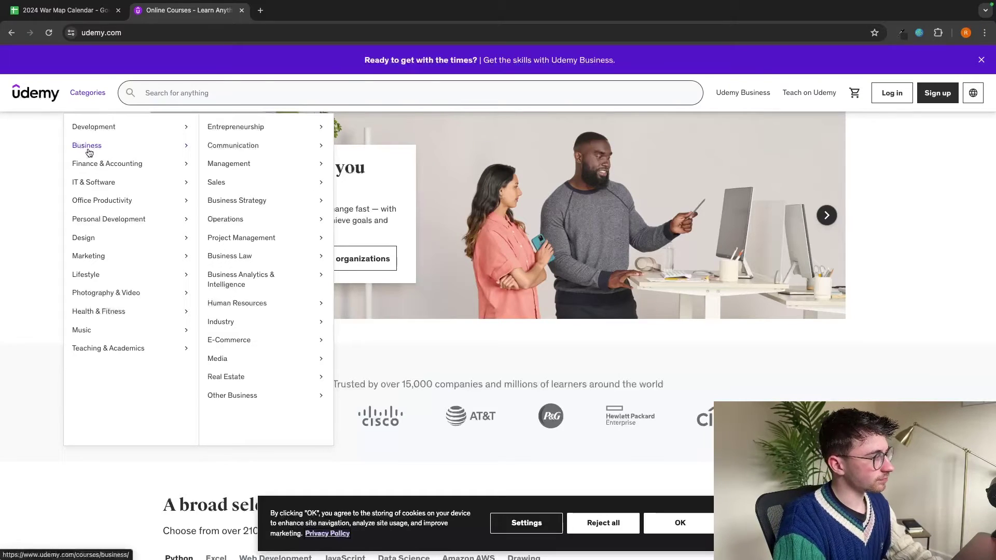
mouse_move(223, 187)
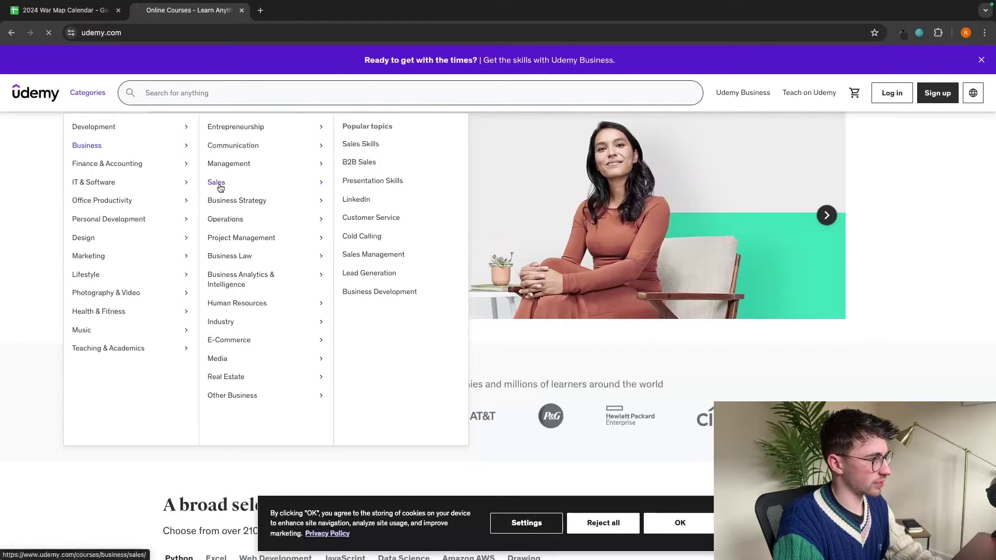
click(222, 186)
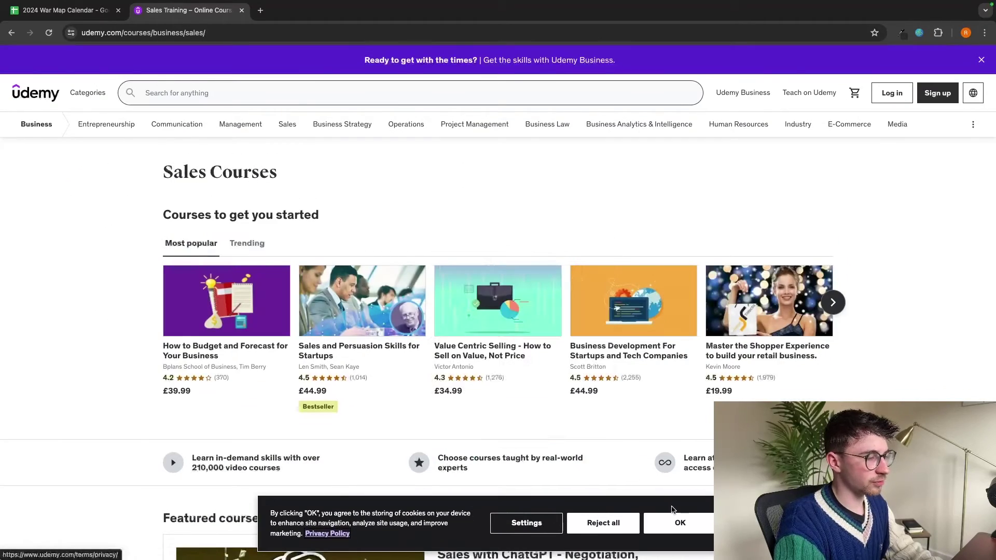
scroll(810, 387, down, 10)
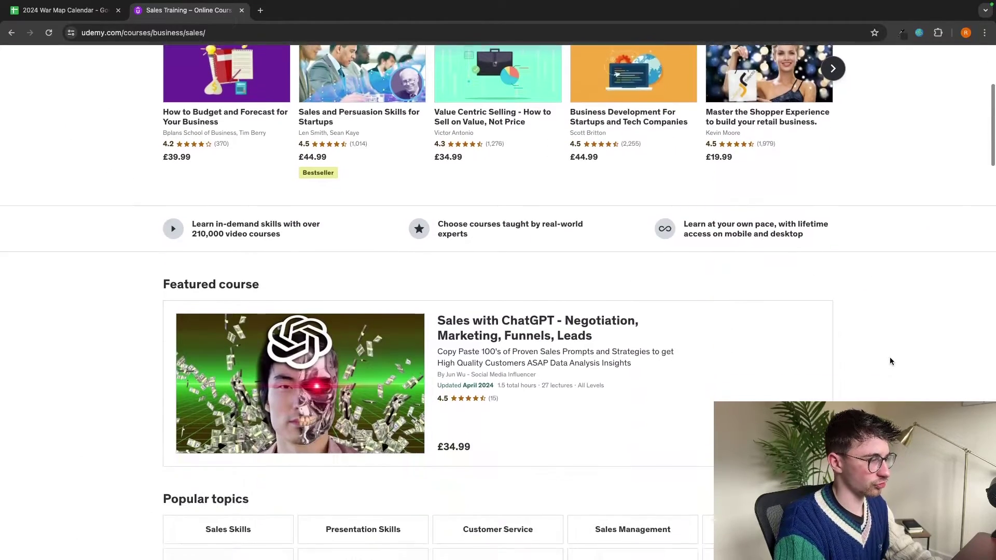
scroll(889, 357, down, 7)
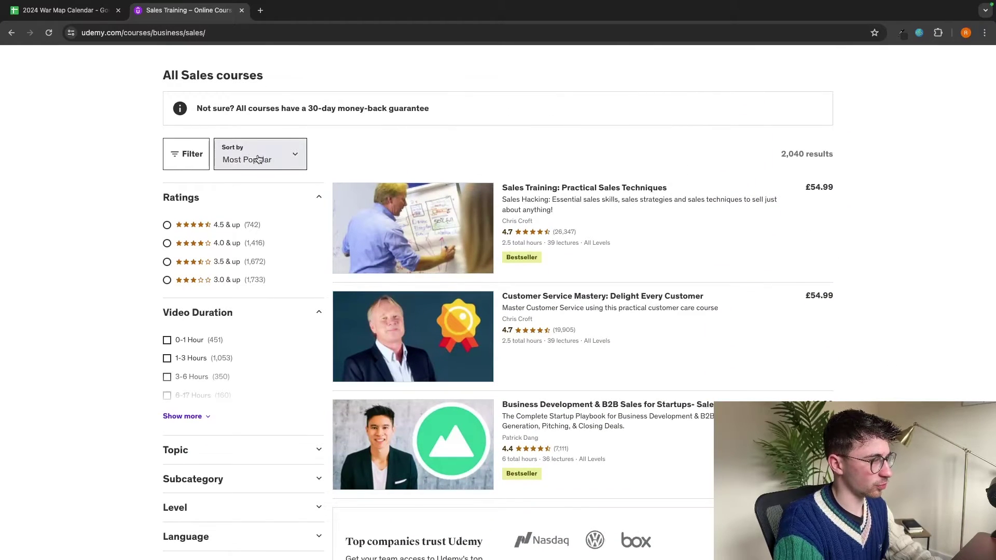
mouse_move(826, 187)
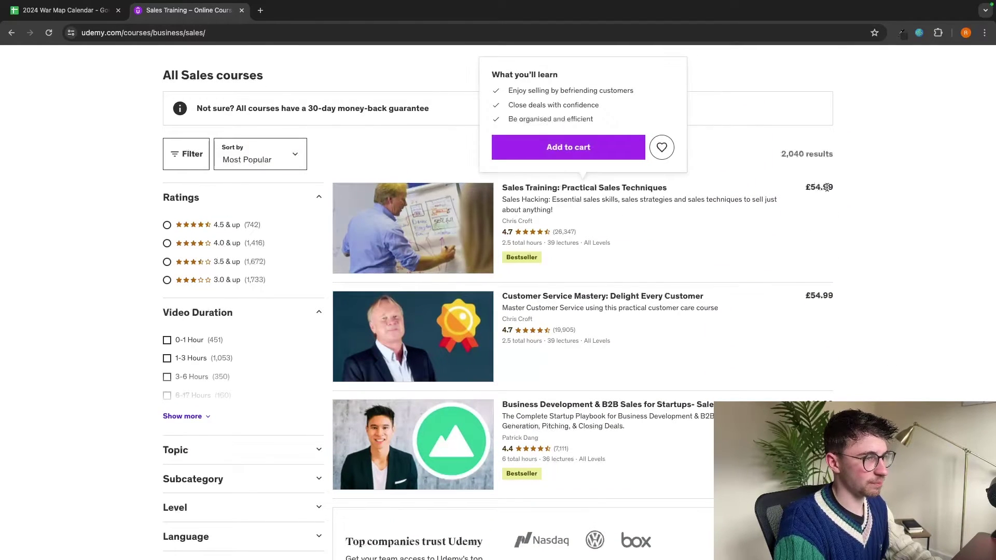
mouse_move(571, 331)
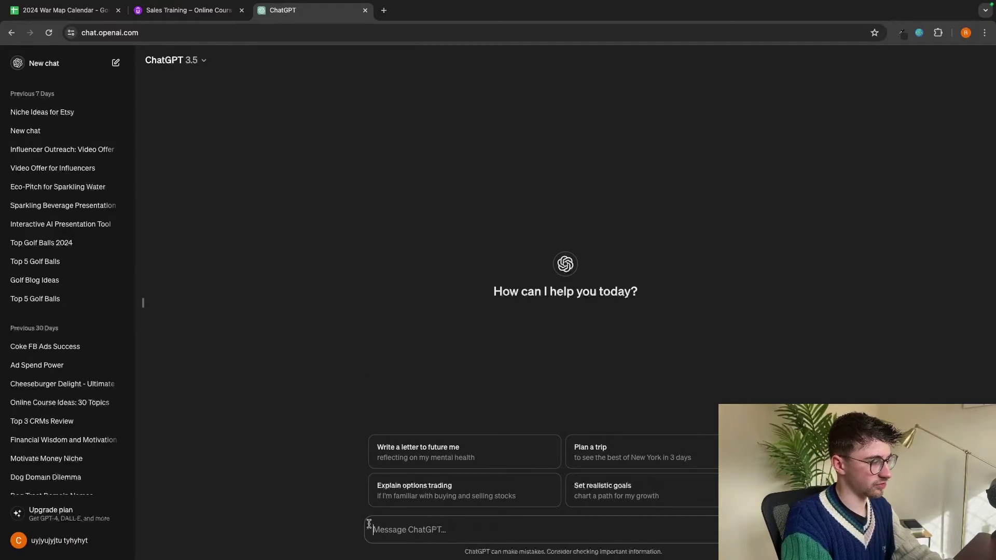
- Send ChatGPT the prompt "Create me a course framework and modules for my online course on customer service mastery"
text(Create me a course framework and modules for my online course on customer service mastery)
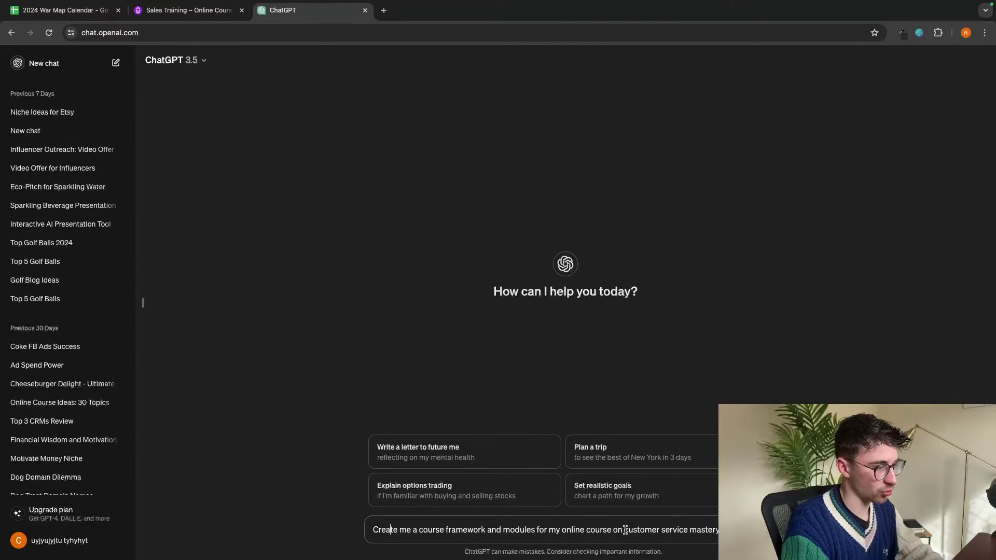
drag(623, 529, 674, 530)
click(713, 522)
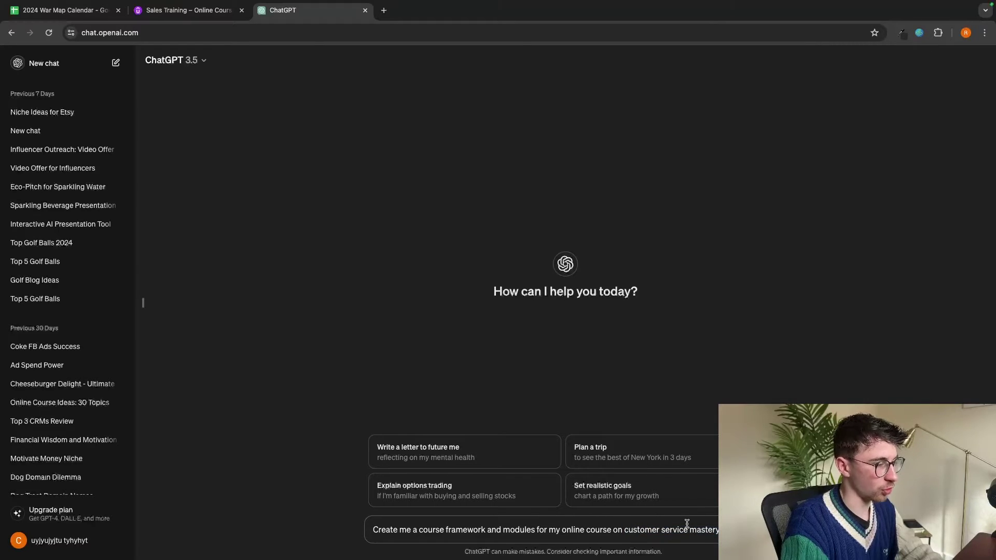
click(187, 9)
mouse_move(599, 375)
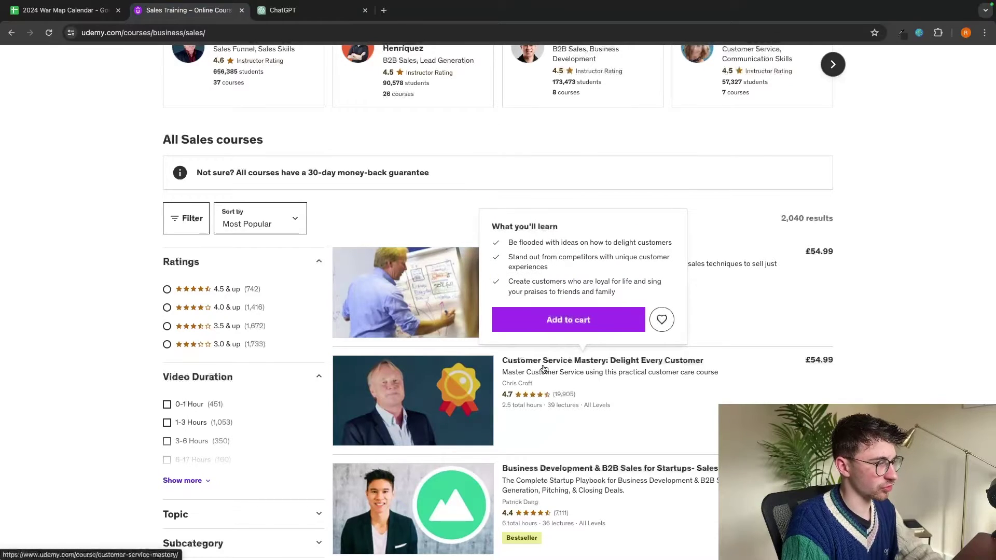
click(283, 10)
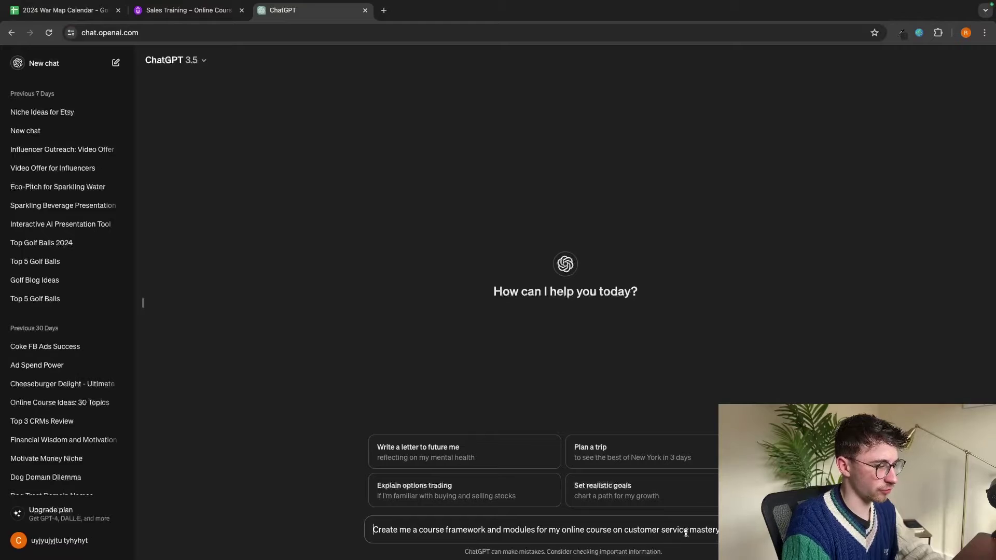
double_click(704, 530)
key(Return)
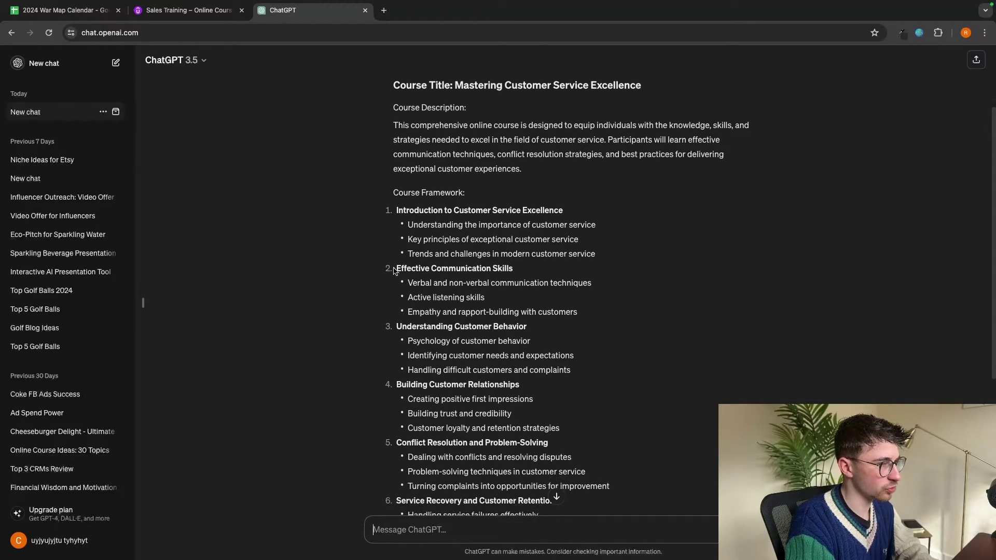
- Review the generated course framework's modules and the lesson topics listed under each one
drag(394, 269, 513, 269)
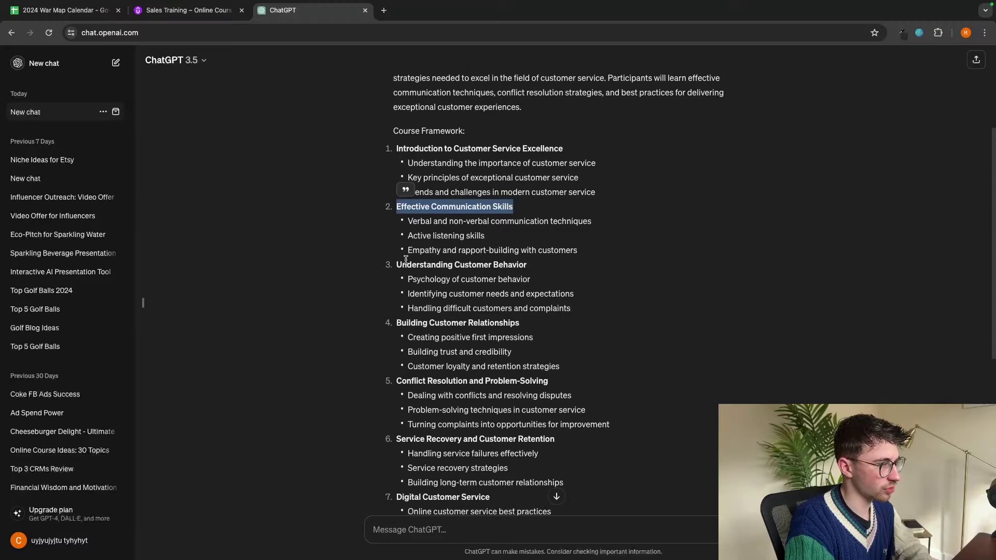
drag(396, 265, 496, 265)
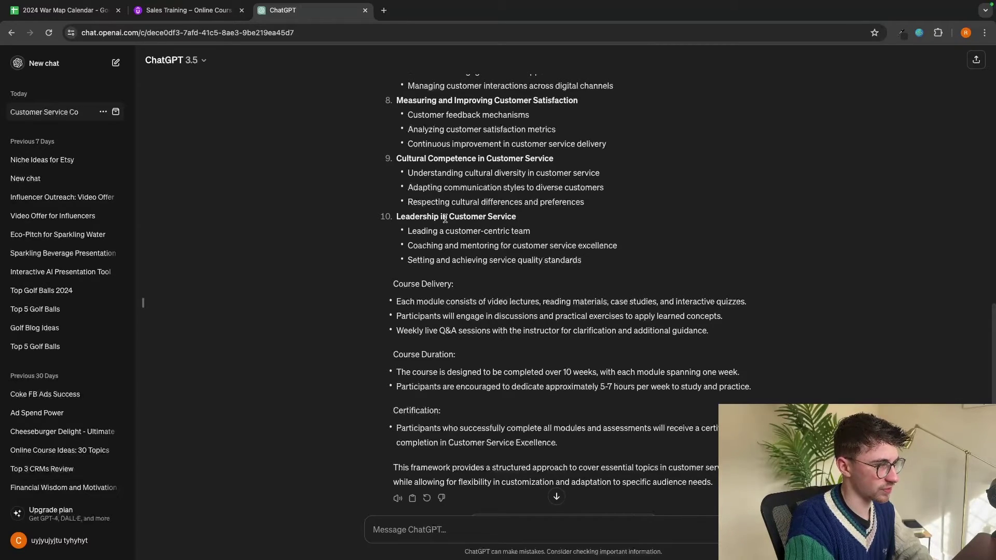
scroll(469, 220, up, 5)
scroll(469, 221, up, 2)
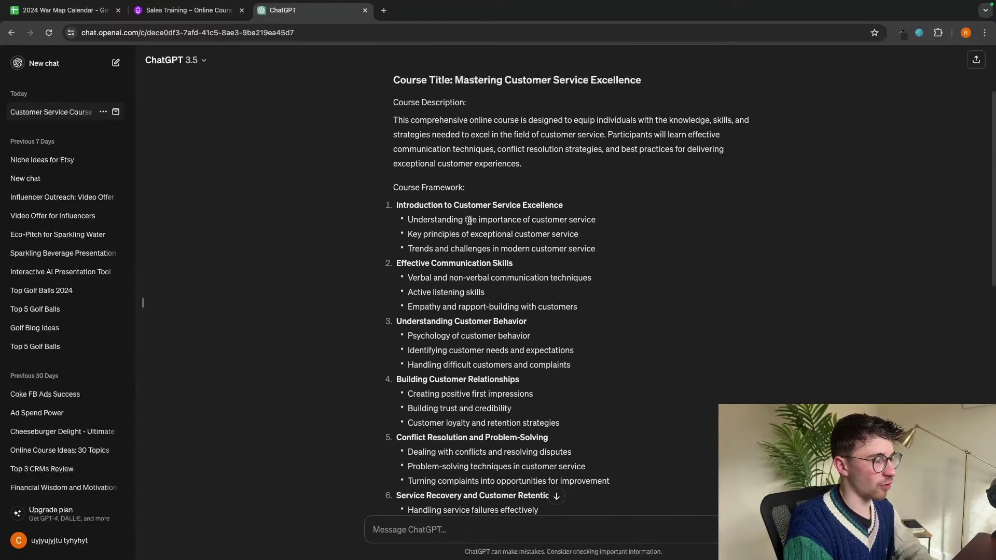
scroll(463, 273, down, 1)
scroll(463, 274, up, 1)
triple_click(406, 172)
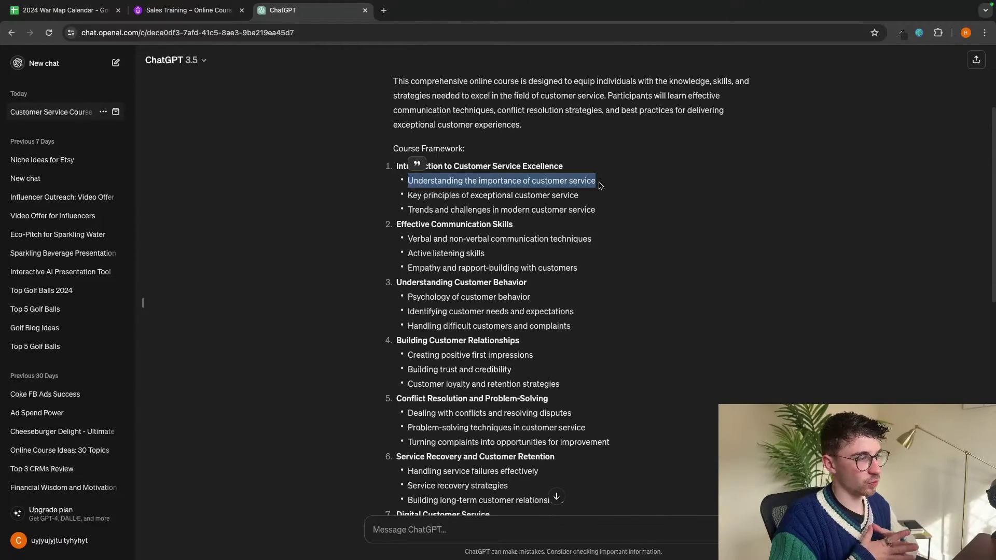
click(406, 172)
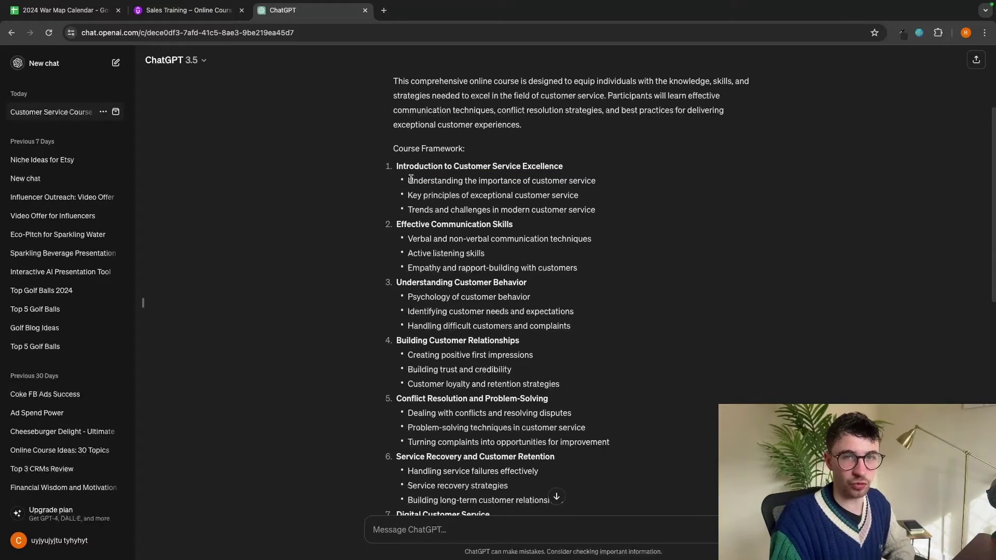
scroll(410, 179, up, 1)
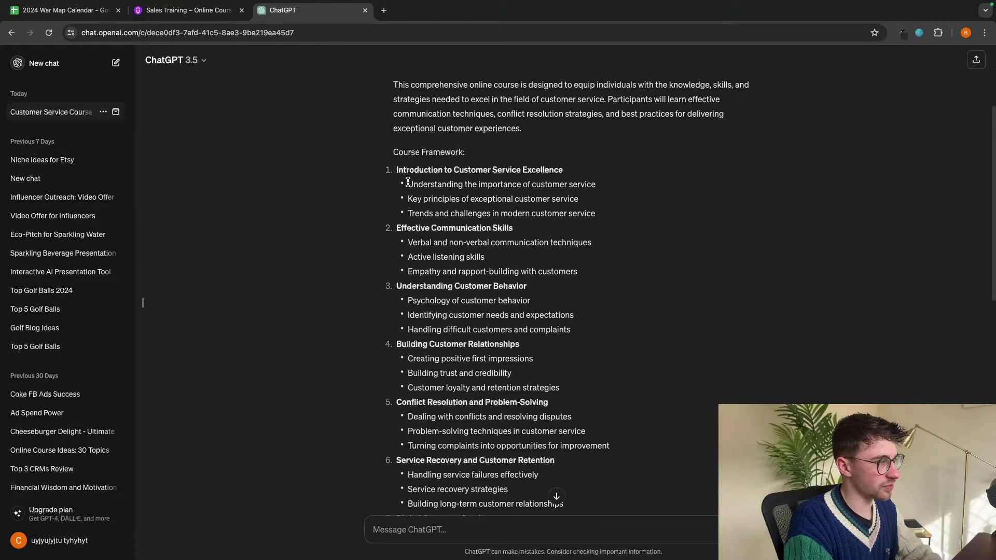
drag(408, 184, 601, 186)
click(406, 168)
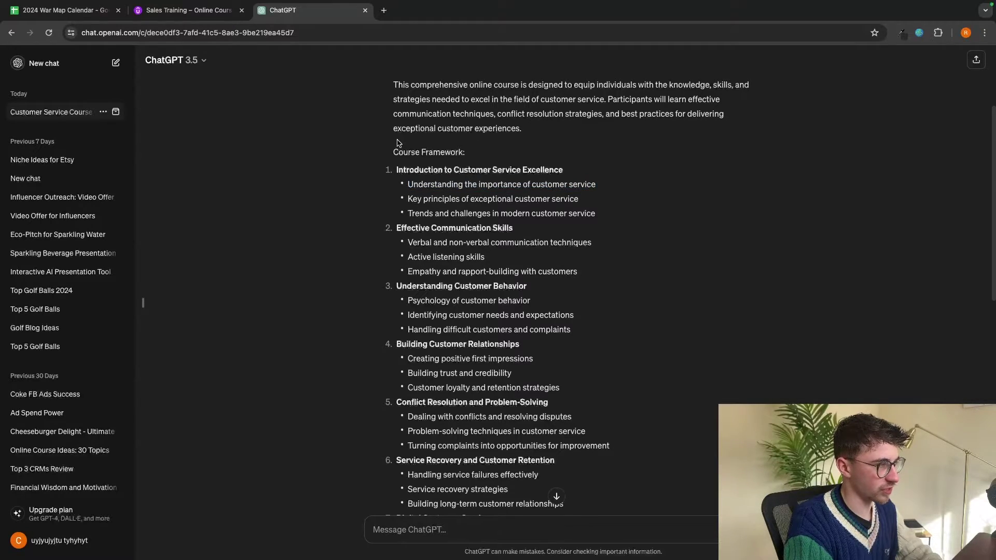
- Copy the first lesson topic into the prompt "Create me a script for my course video on Understanding the importance of customer service" and send it
drag(407, 184, 599, 191)
key(ctrl+c)
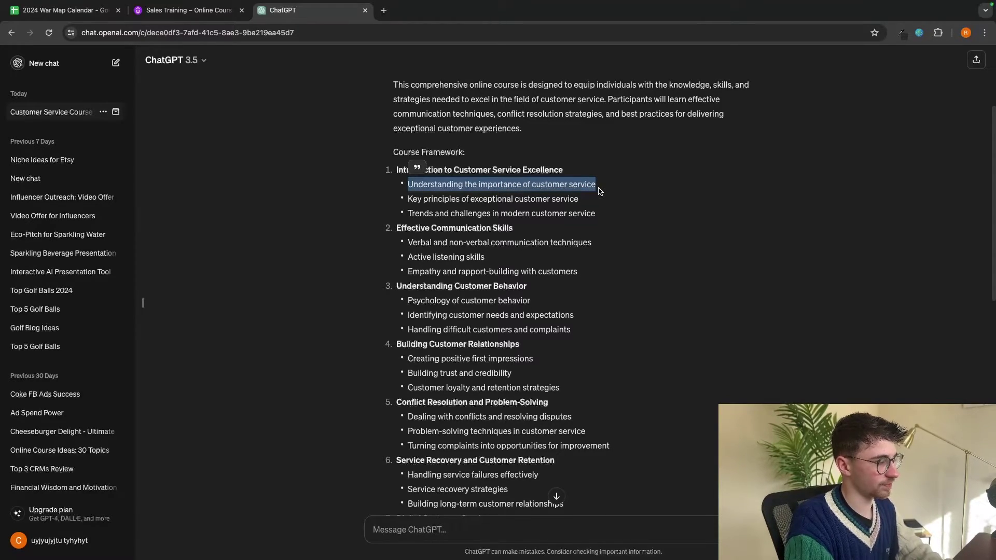
scroll(600, 191, down, 5)
scroll(417, 515, down, 3)
click(416, 537)
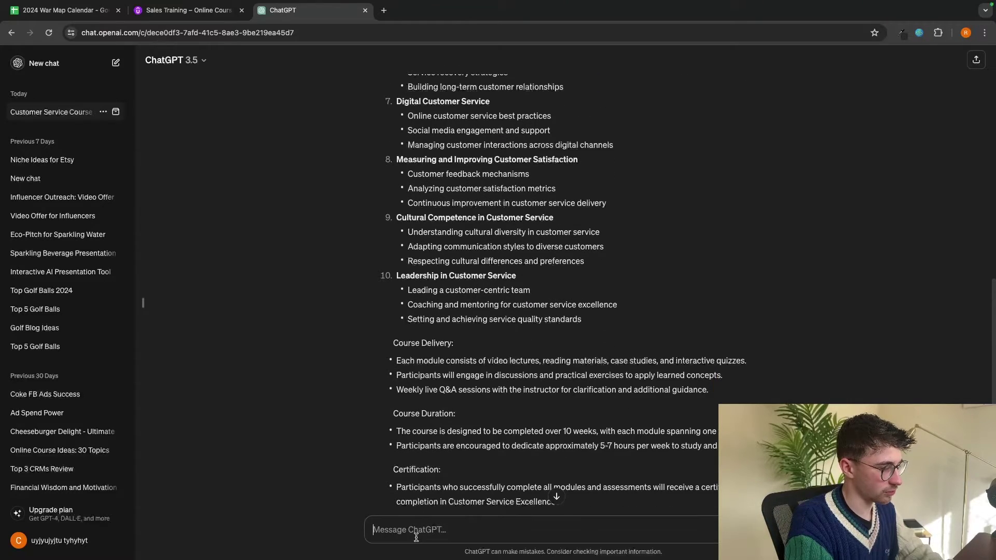
key(ctrl+v)
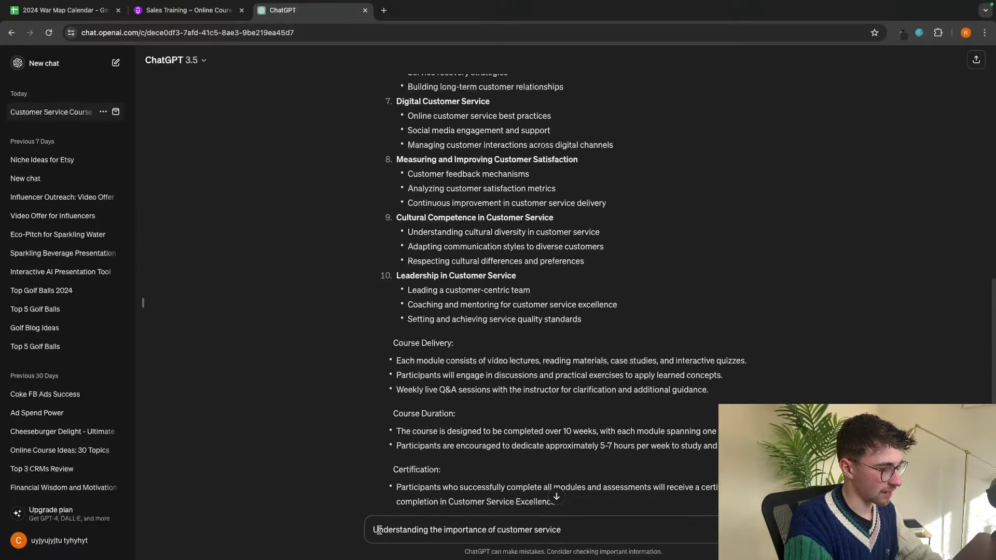
text(Create me a script for my course video on)
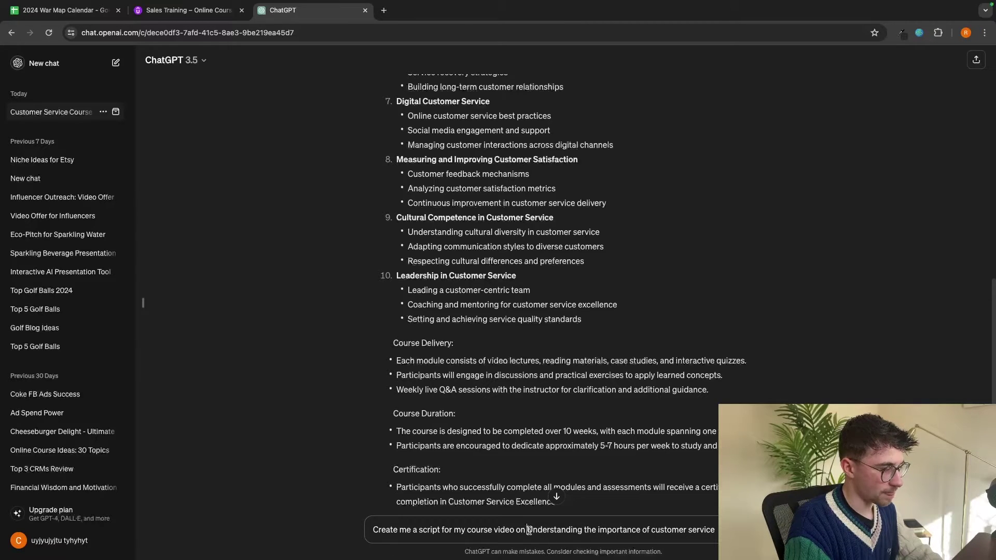
drag(527, 530, 713, 537)
click(710, 533)
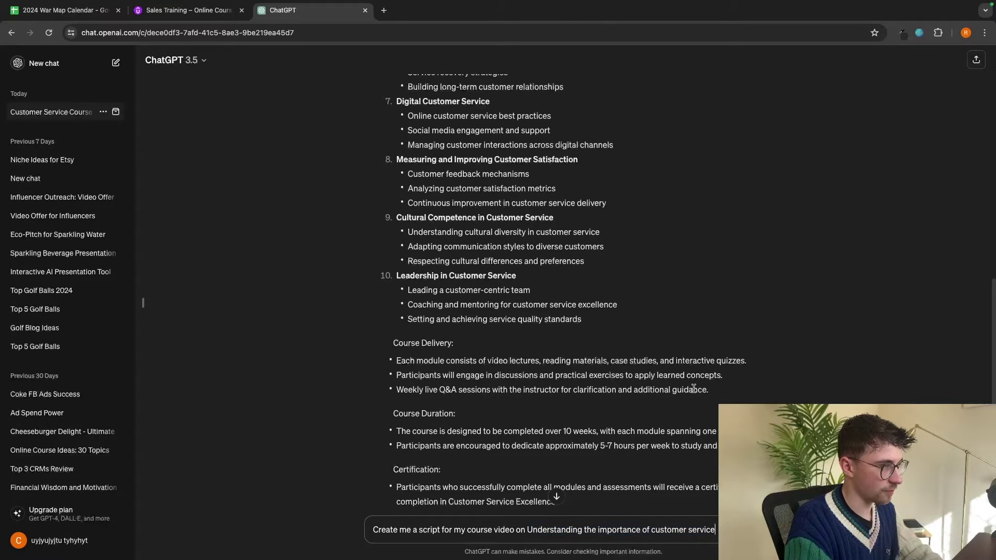
scroll(628, 290, up, 8)
scroll(625, 278, up, 1)
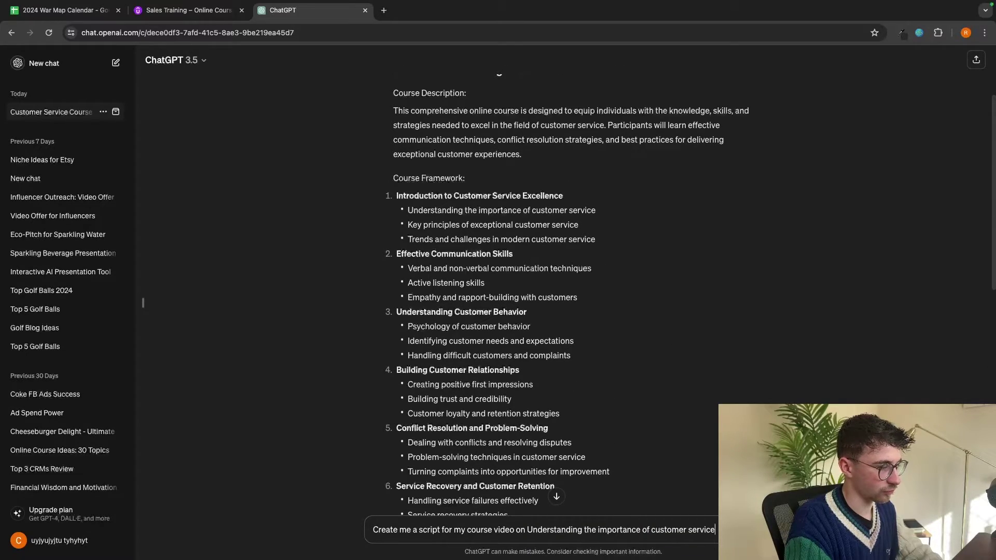
key(Return)
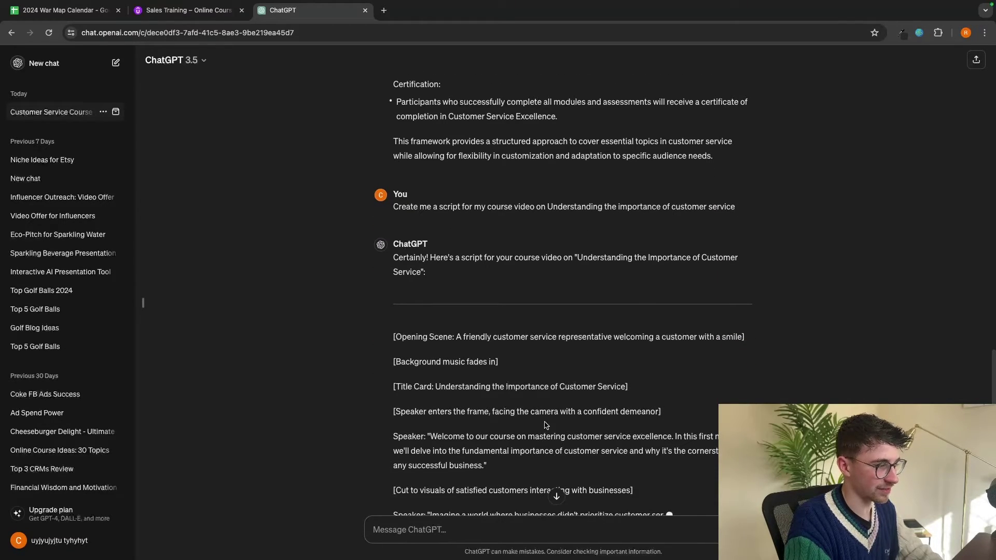
- Check the stage directions at the end of the generated script and send ChatGPT the prompt "cut everything out that isnt speaking"
scroll(441, 357, down, 10)
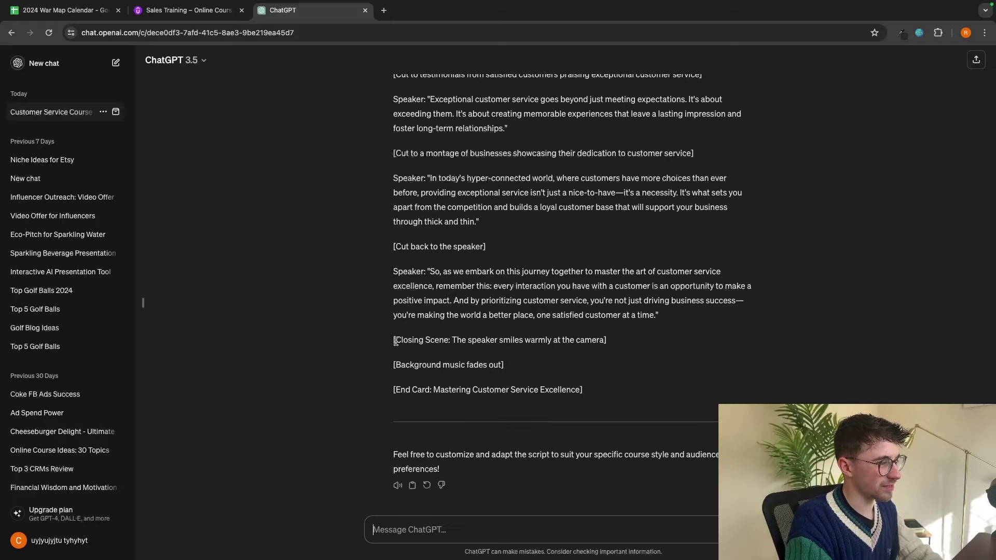
drag(393, 340, 616, 340)
triple_click(397, 360)
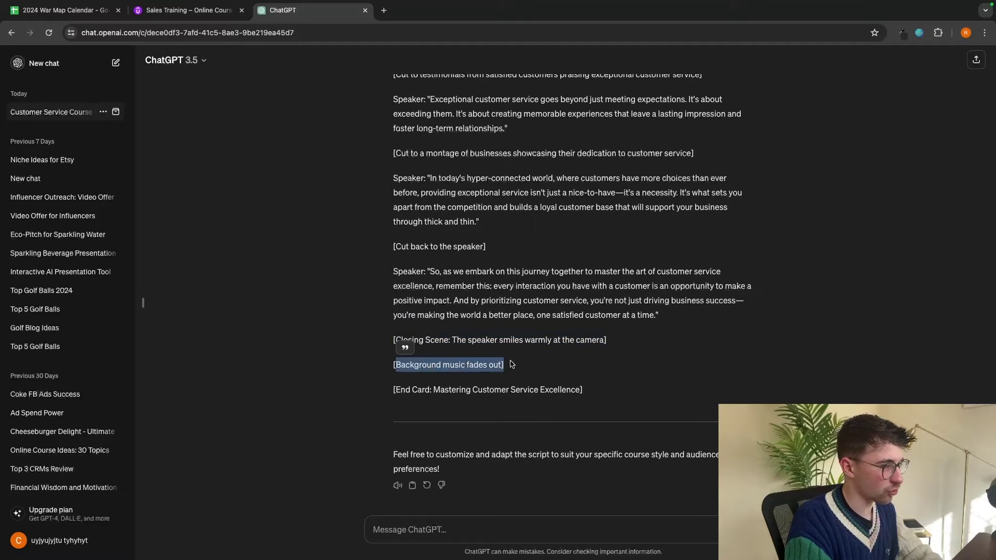
click(428, 509)
text(cut everything out that isnt speaking)
key(Return)
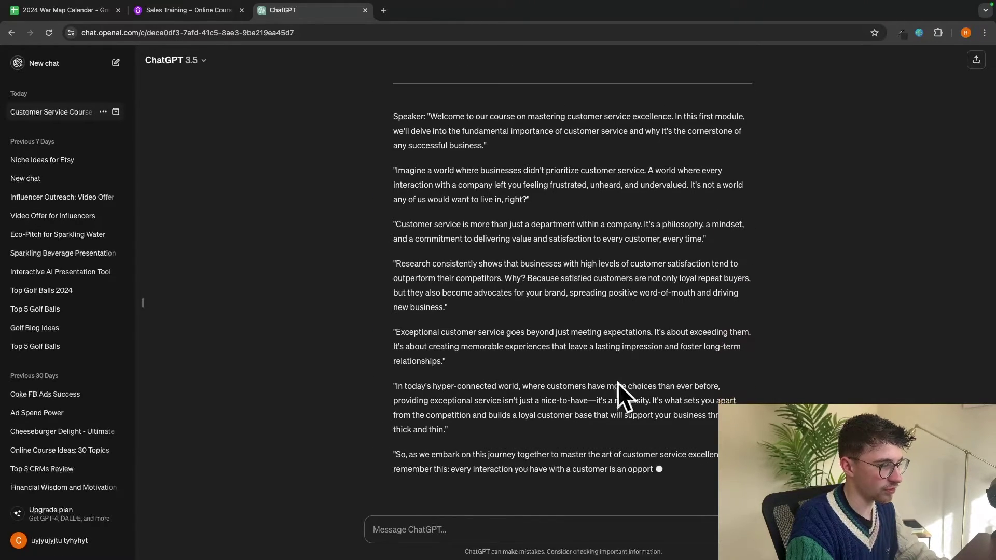
- Skim the speaking-only script and ask ChatGPT to make it longer
scroll(617, 384, up, 3)
scroll(496, 260, down, 4)
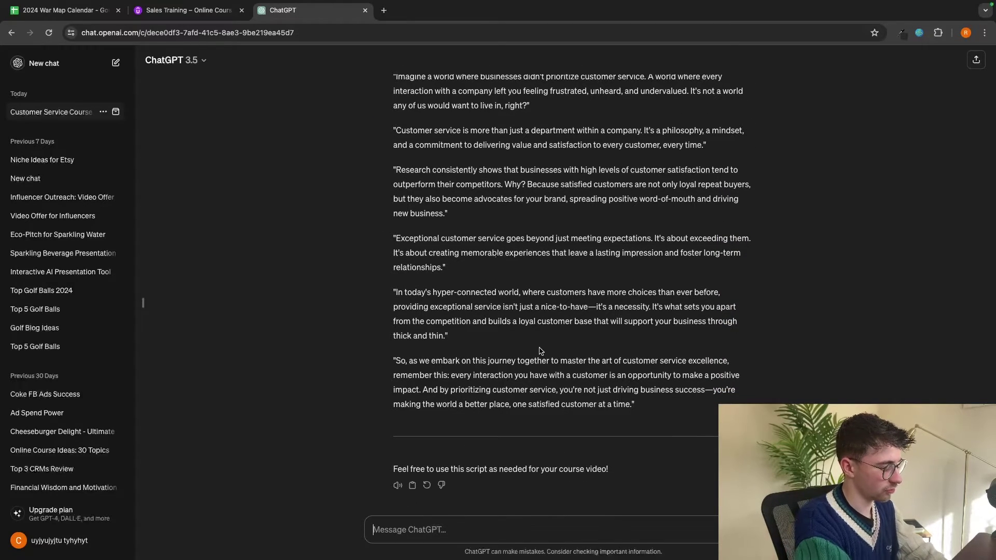
text(make it long)
key(Return)
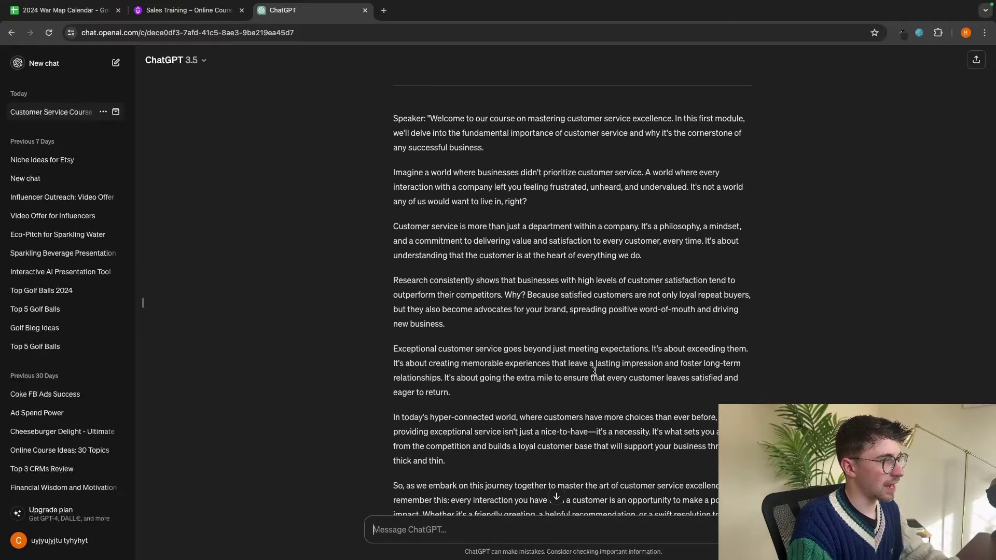
- Read through the longer version of the script from the opening welcome to the closing thank-you
drag(429, 118, 484, 148)
click(473, 152)
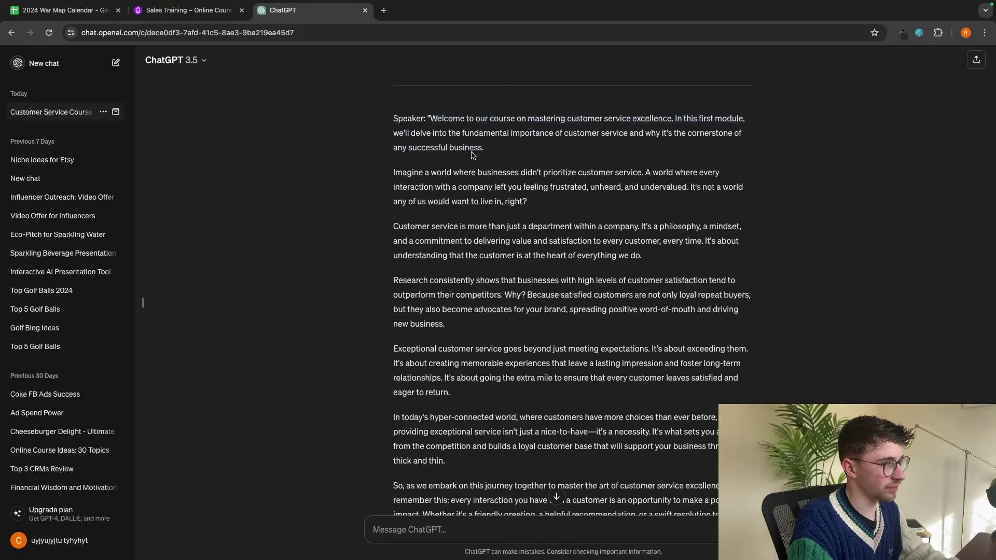
scroll(496, 176, down, 5)
scroll(495, 176, up, 6)
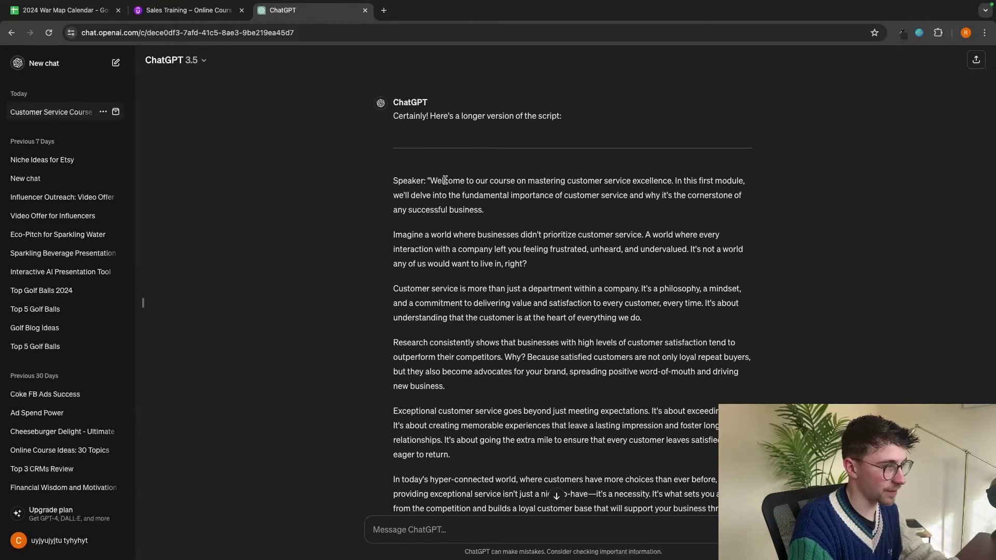
scroll(554, 382, down, 2)
scroll(554, 381, down, 4)
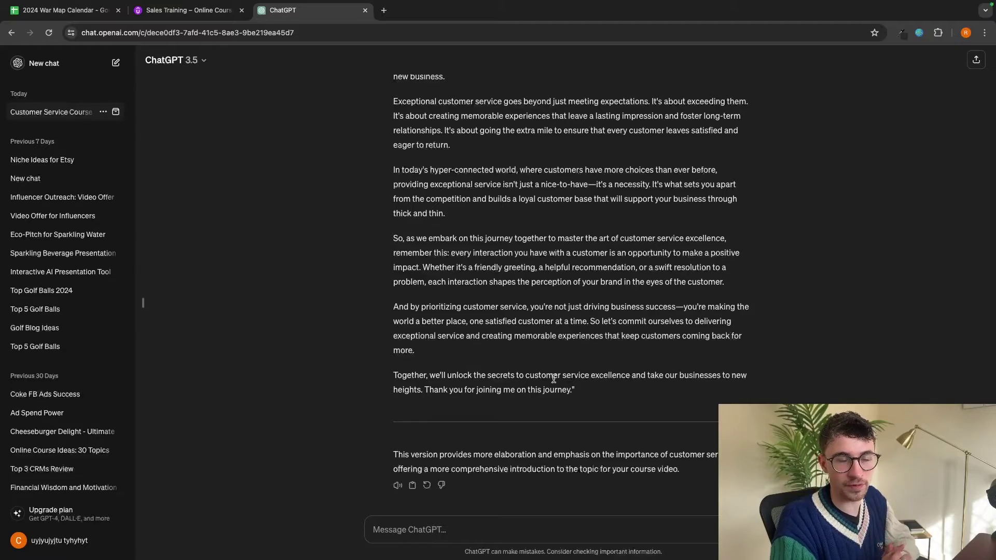
scroll(554, 378, up, 6)
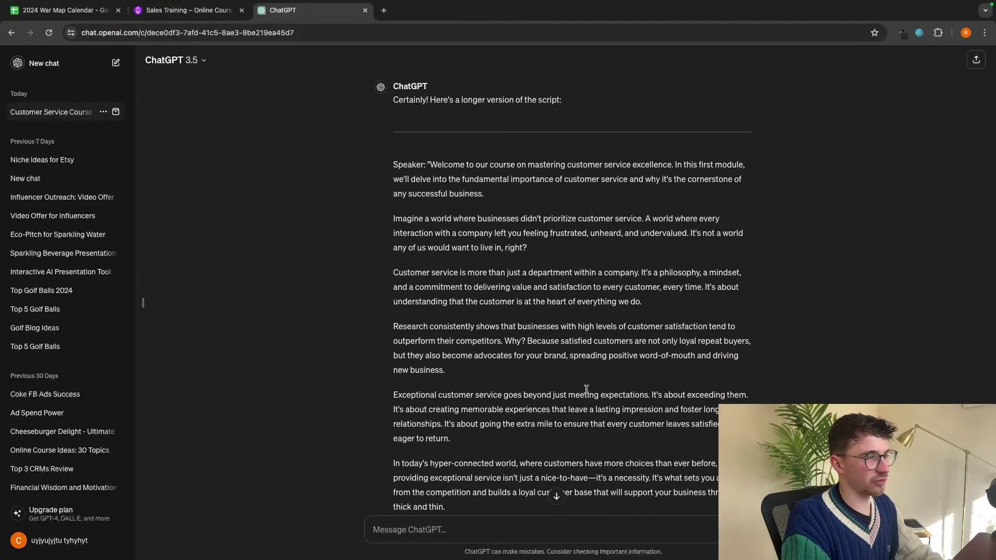
scroll(586, 389, down, 2)
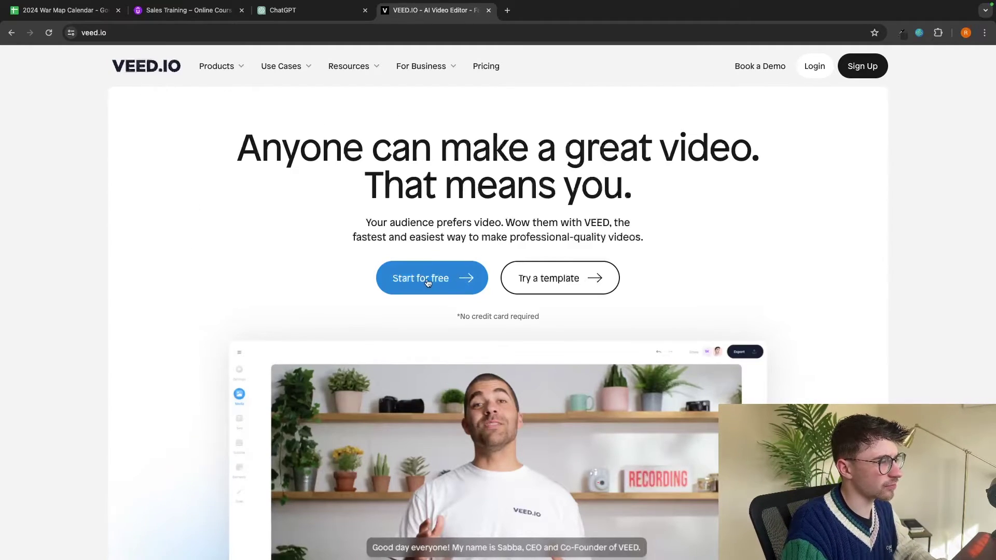
- On the VEED site, examine the pricing plans, including the Free Plan sign-up and the Basic plan's watermark removal
click(475, 67)
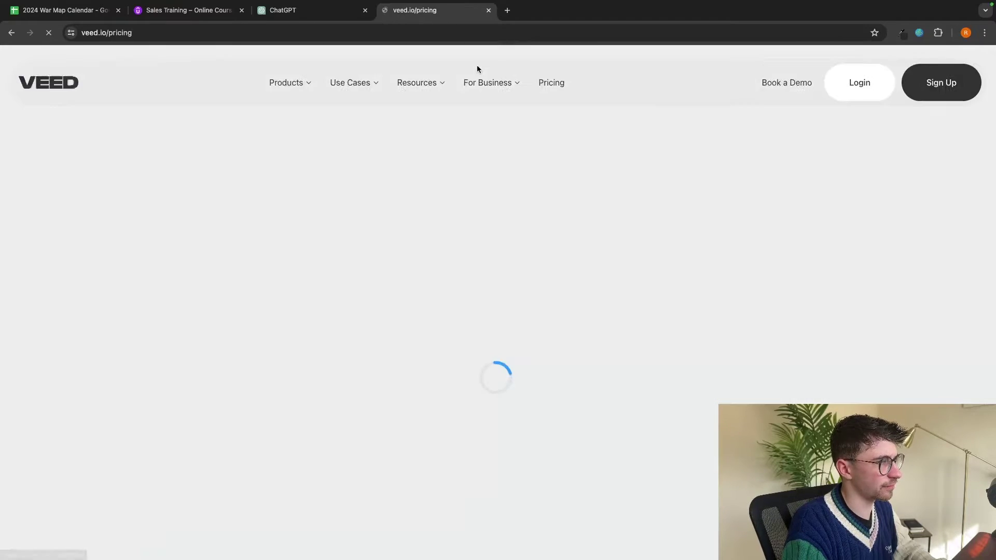
scroll(435, 263, down, 2)
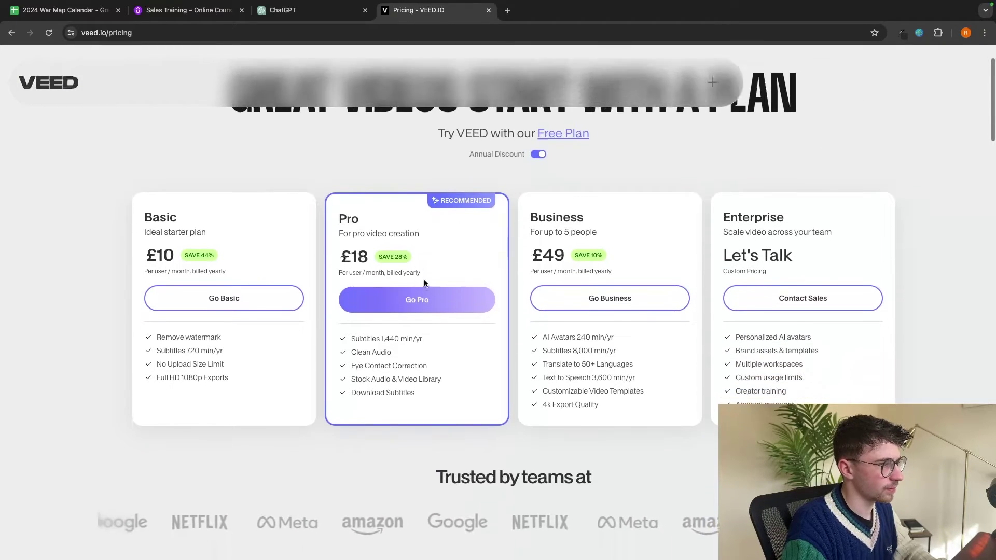
click(563, 153)
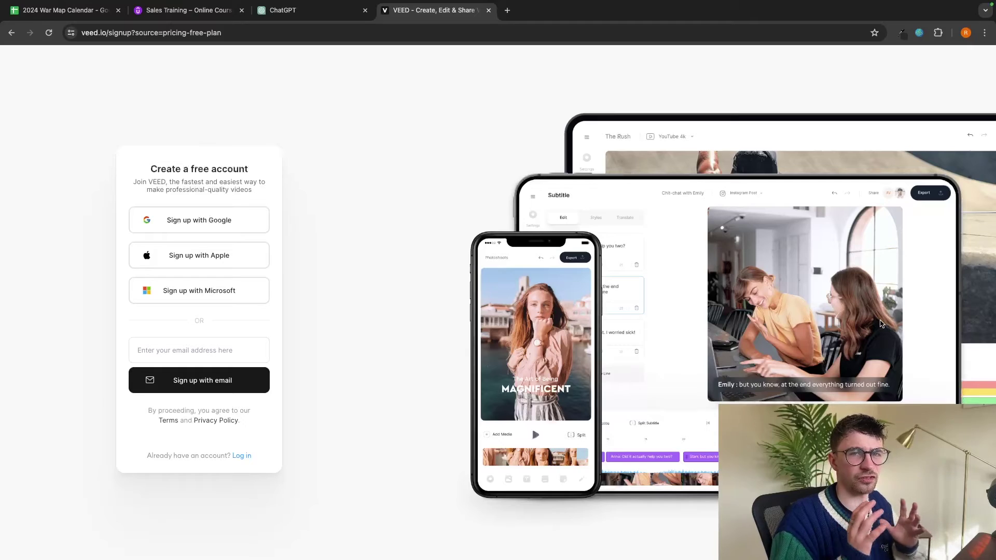
click(11, 32)
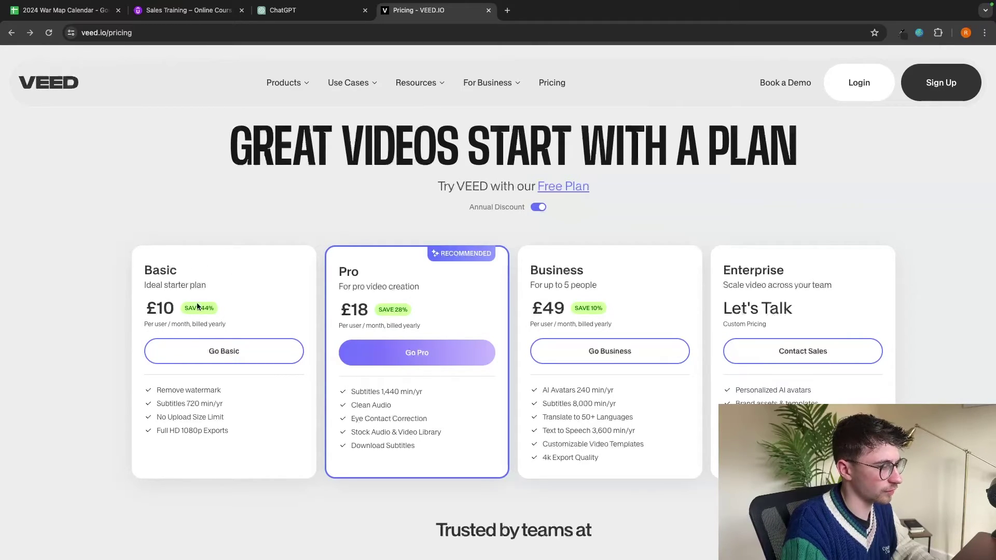
drag(156, 390, 223, 389)
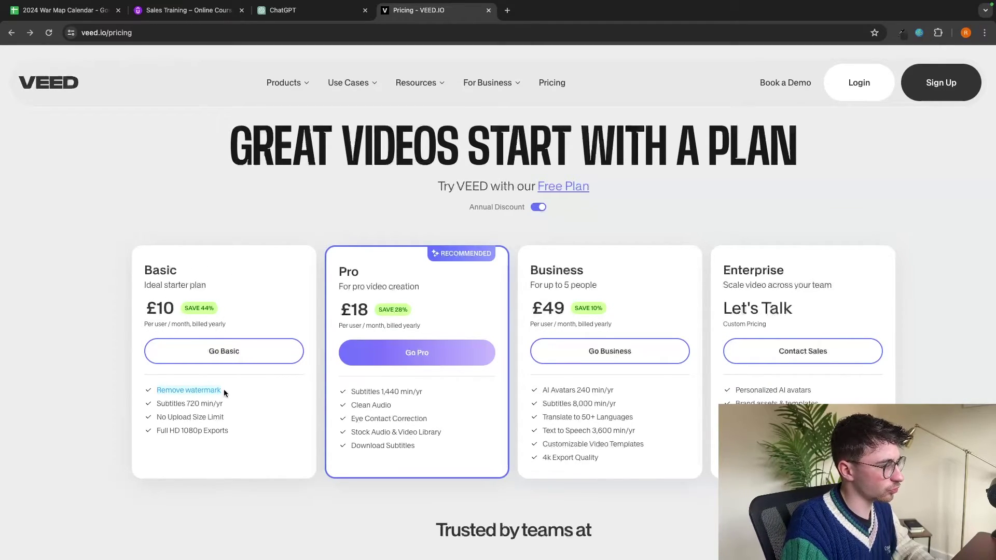
click(224, 389)
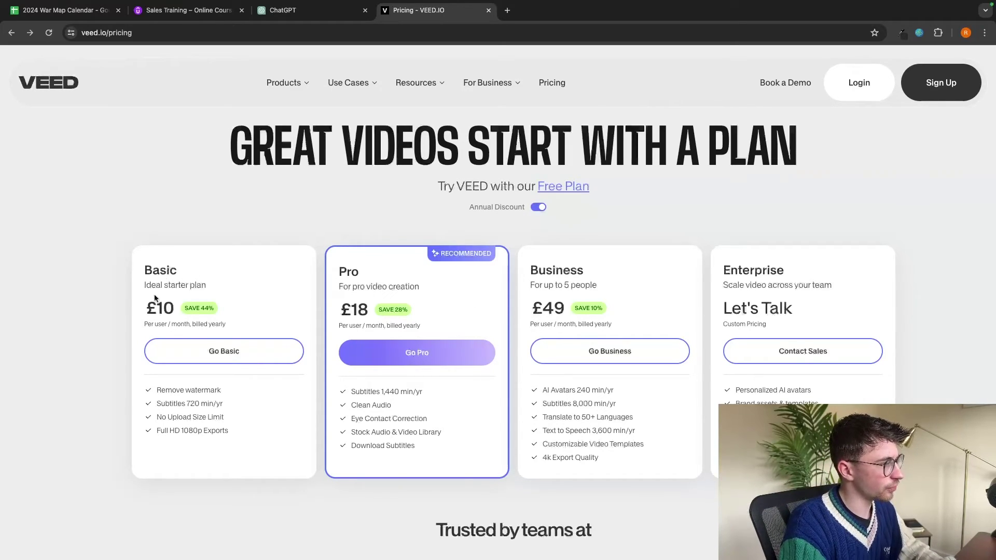
- Choose the VEED Basic plan during onboarding and select annual billing at £10 per editor per month
click(210, 356)
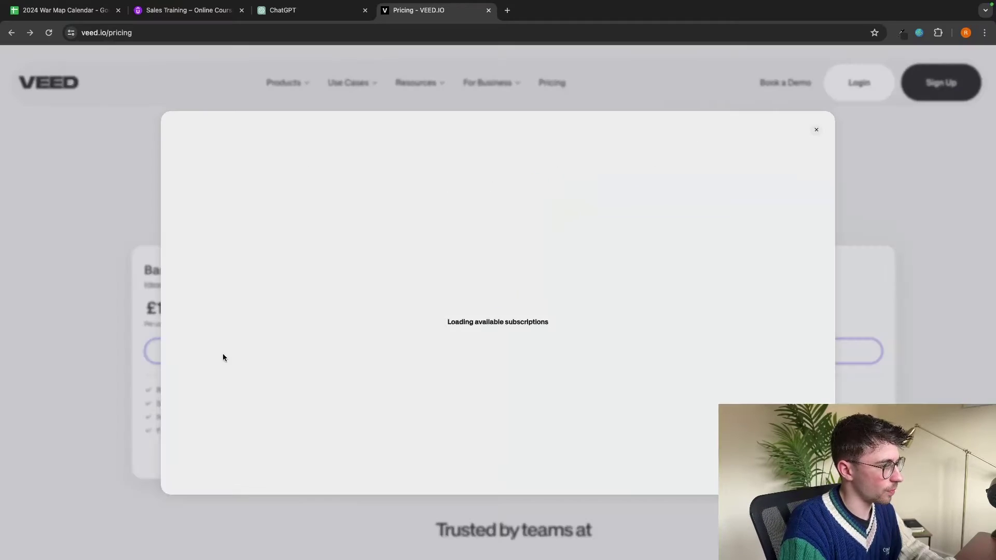
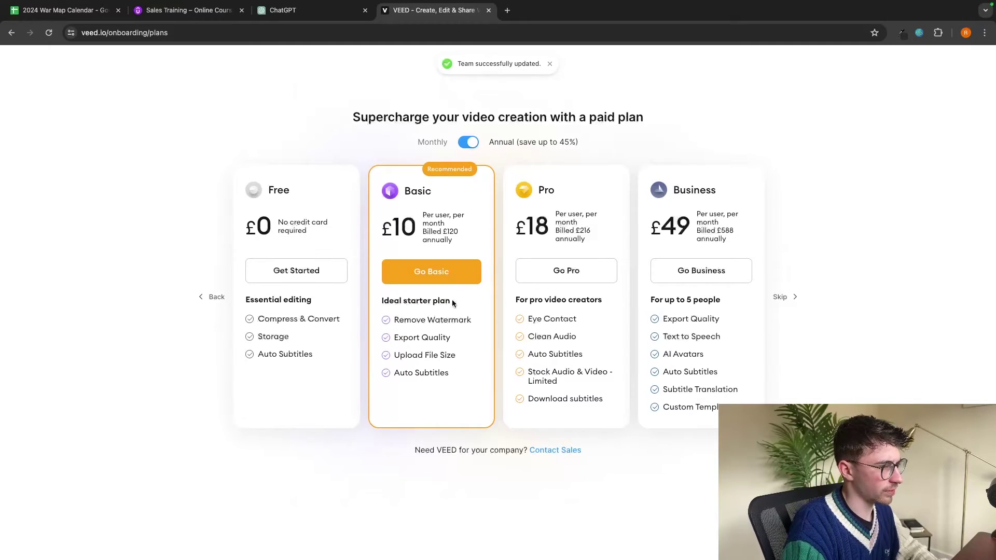
click(429, 273)
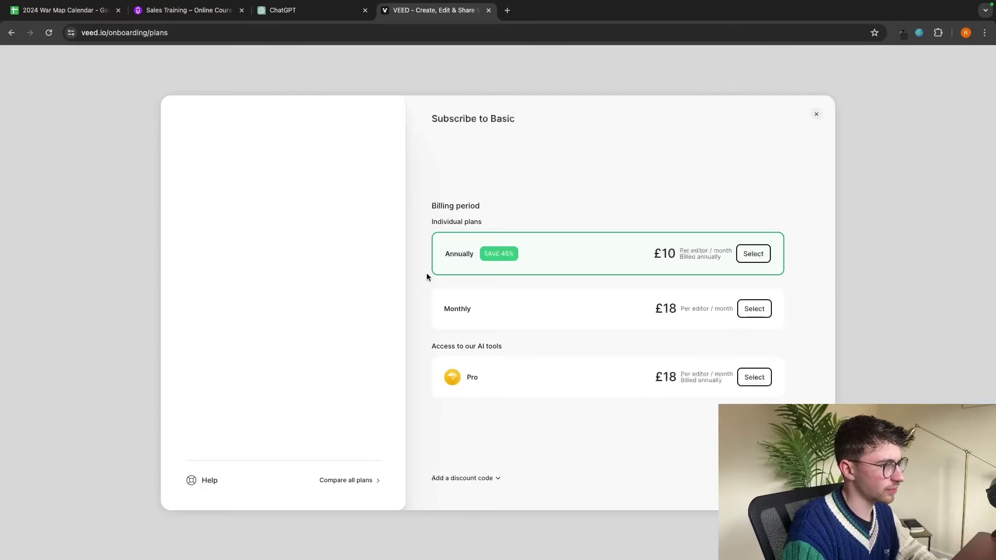
drag(444, 256, 482, 254)
click(507, 250)
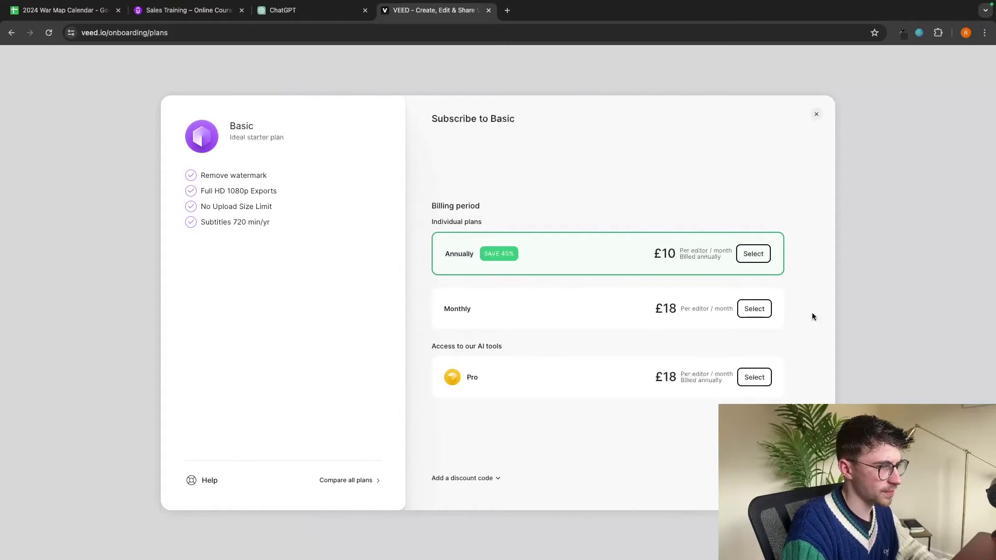
click(759, 258)
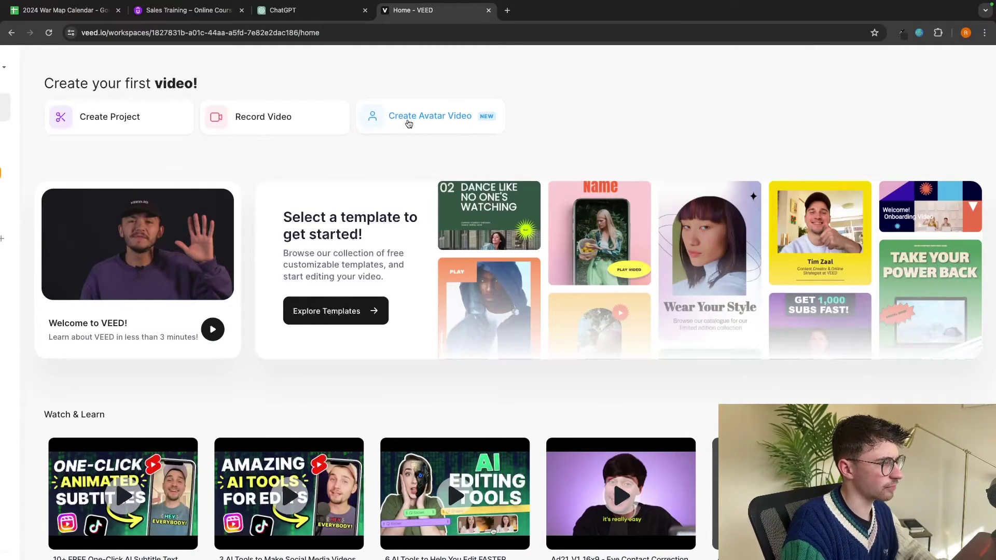
- Start a new avatar video and pick the Noah Formal 3 character from the AI avatars
click(463, 120)
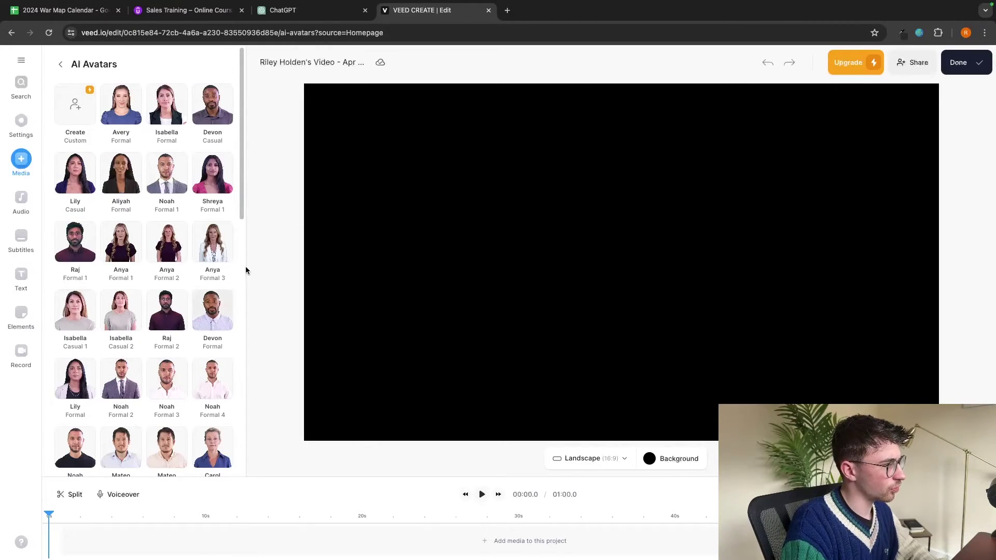
scroll(232, 308, down, 3)
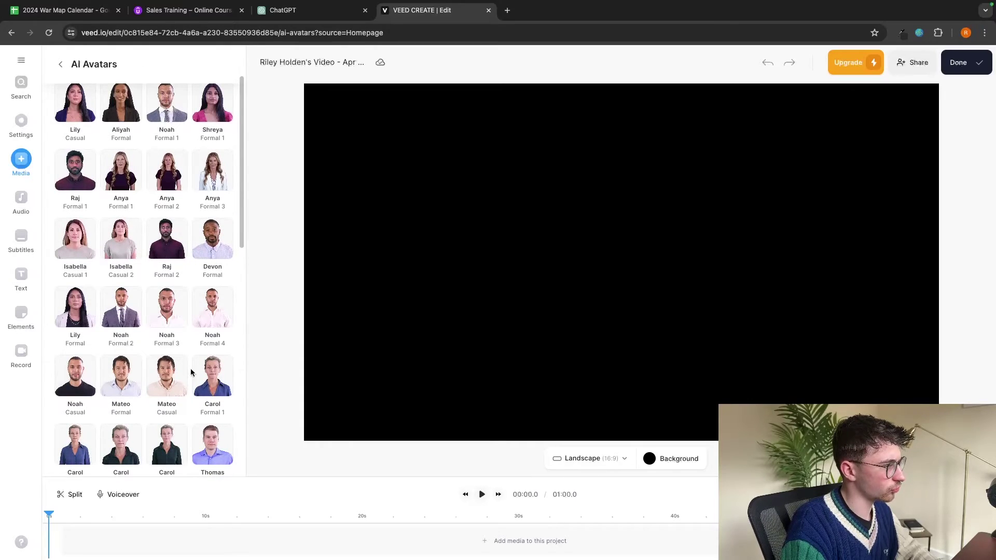
scroll(197, 356, down, 5)
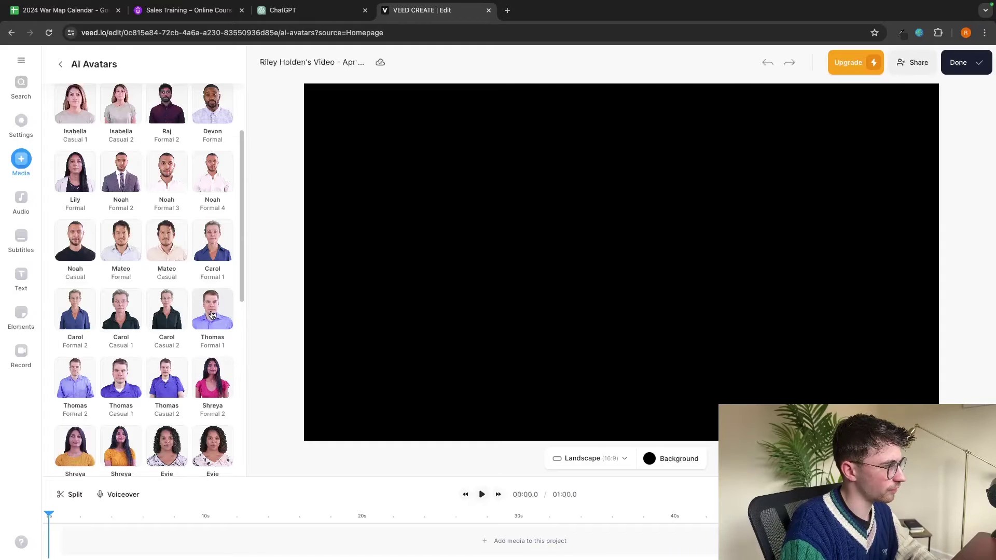
scroll(202, 259, up, 2)
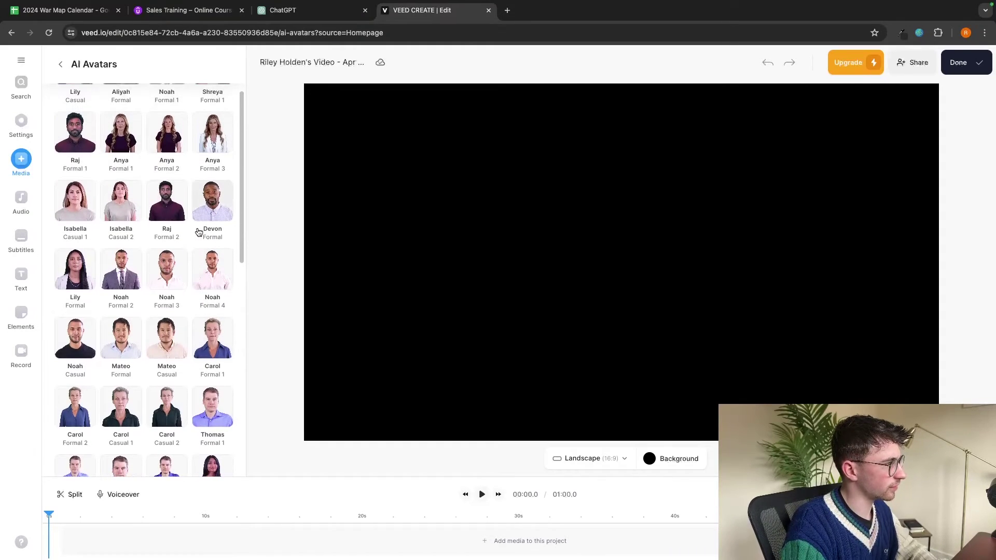
scroll(95, 186, down, 3)
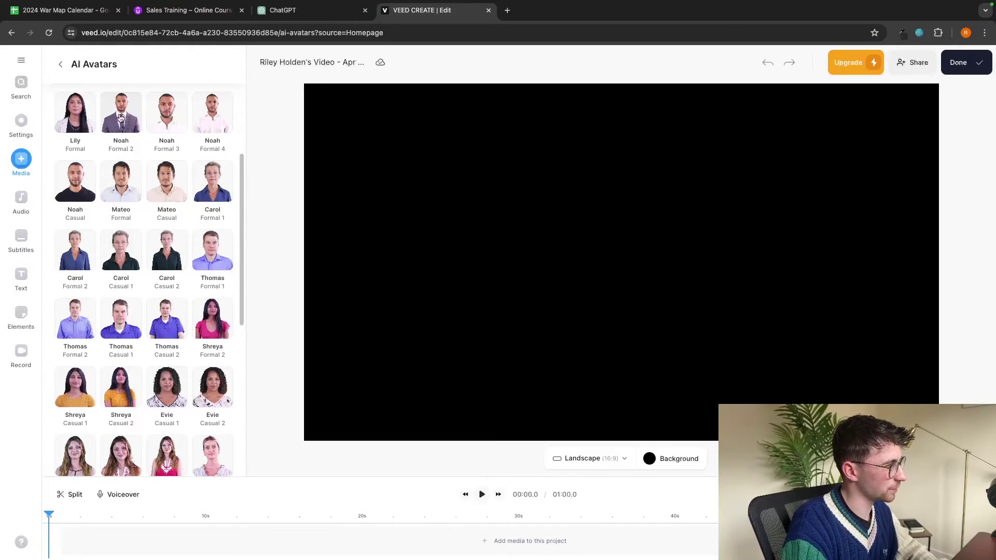
click(167, 128)
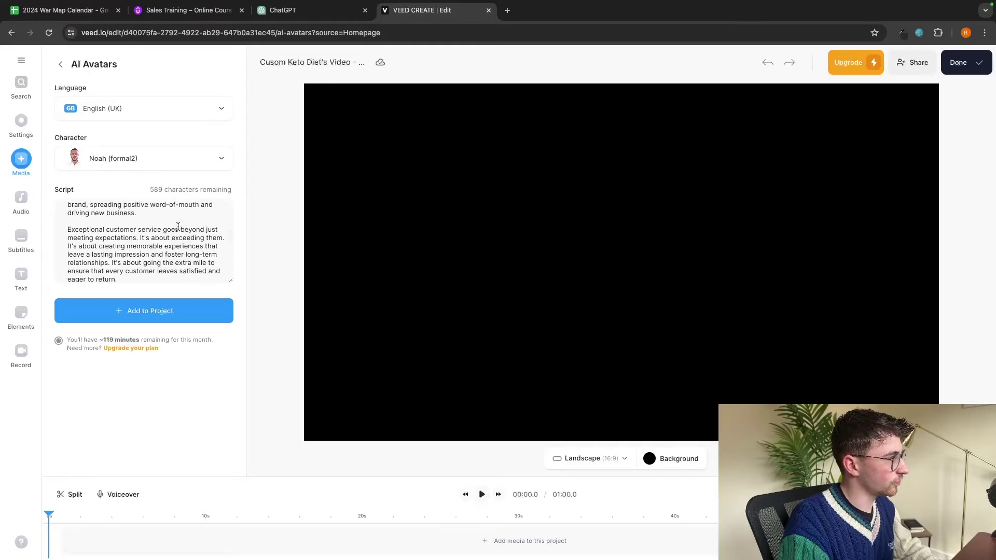
- Check the avatar's customer service script, add the speaking avatar to the project and preview the video's opening seconds
scroll(173, 228, down, 8)
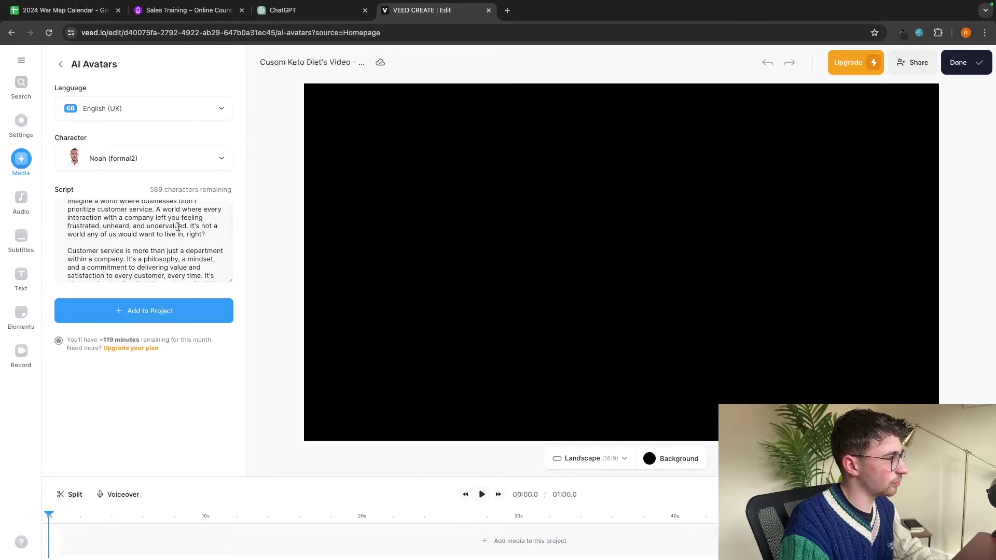
click(131, 314)
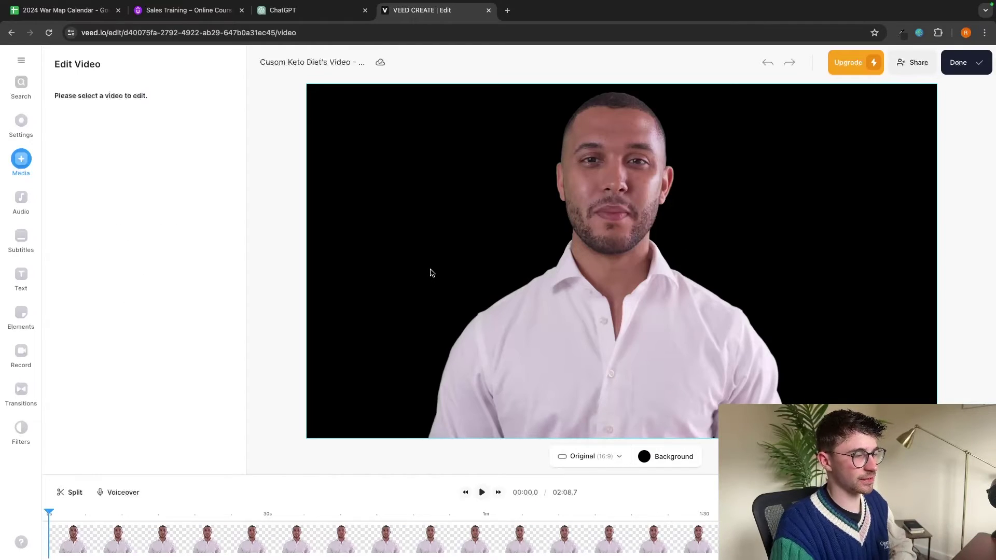
click(481, 494)
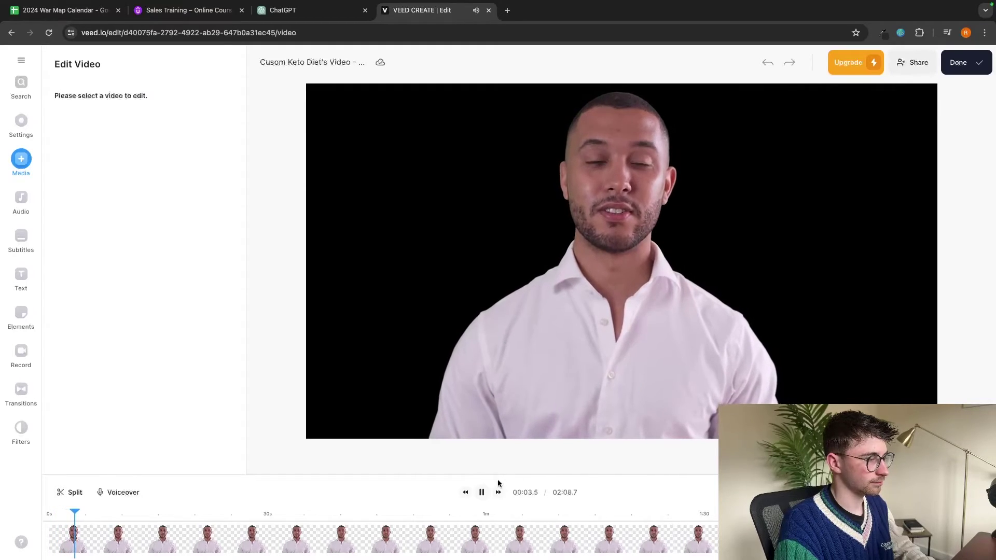
click(482, 492)
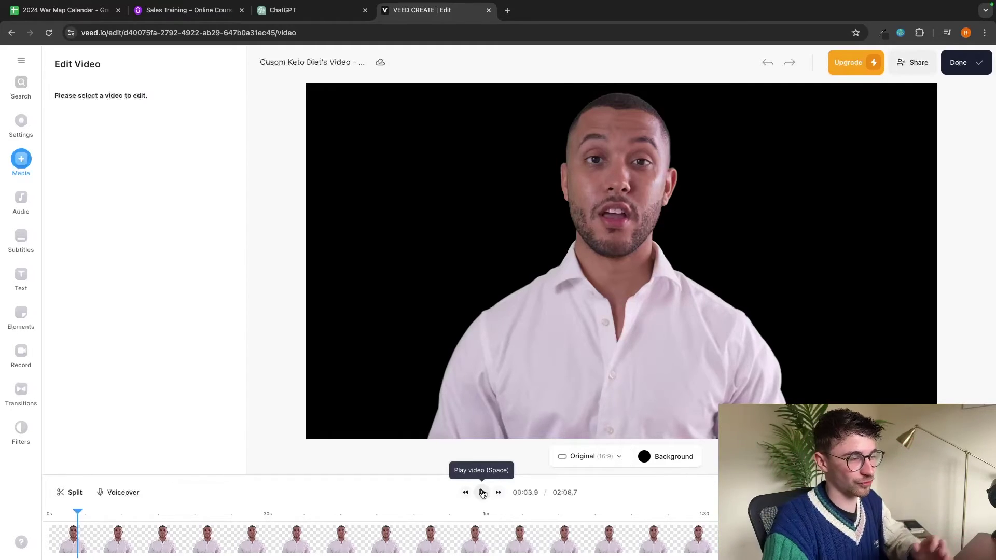
- Try white and black as the background colour behind the avatar
click(646, 463)
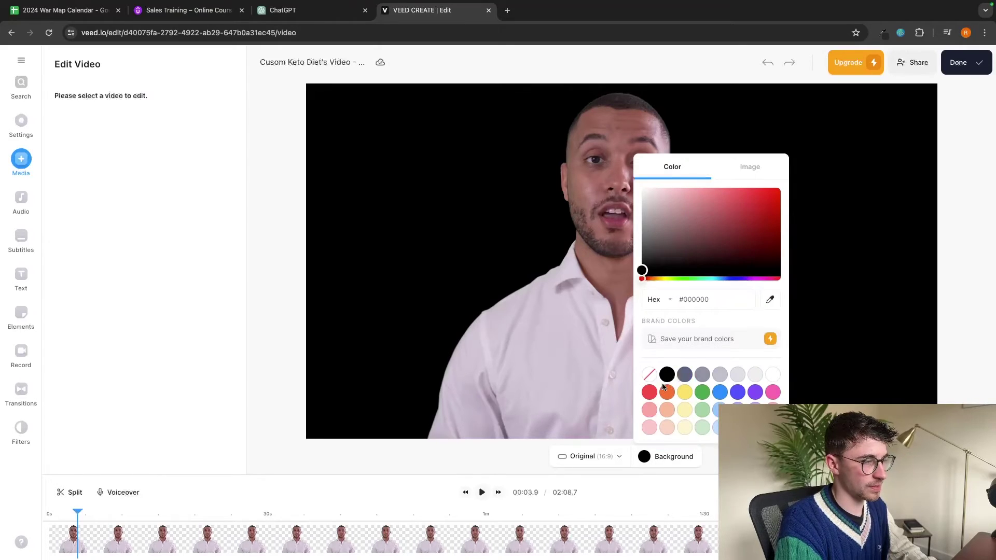
click(772, 374)
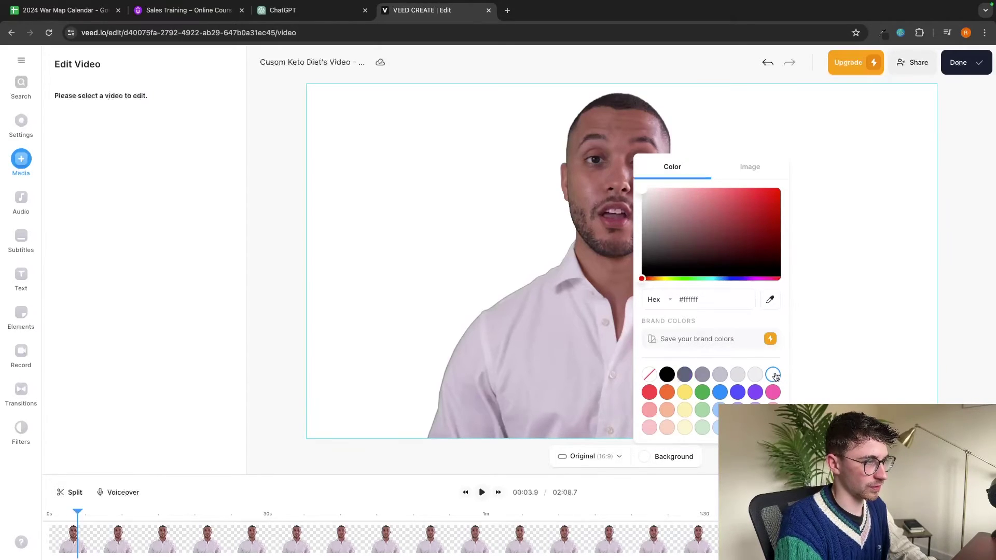
click(667, 375)
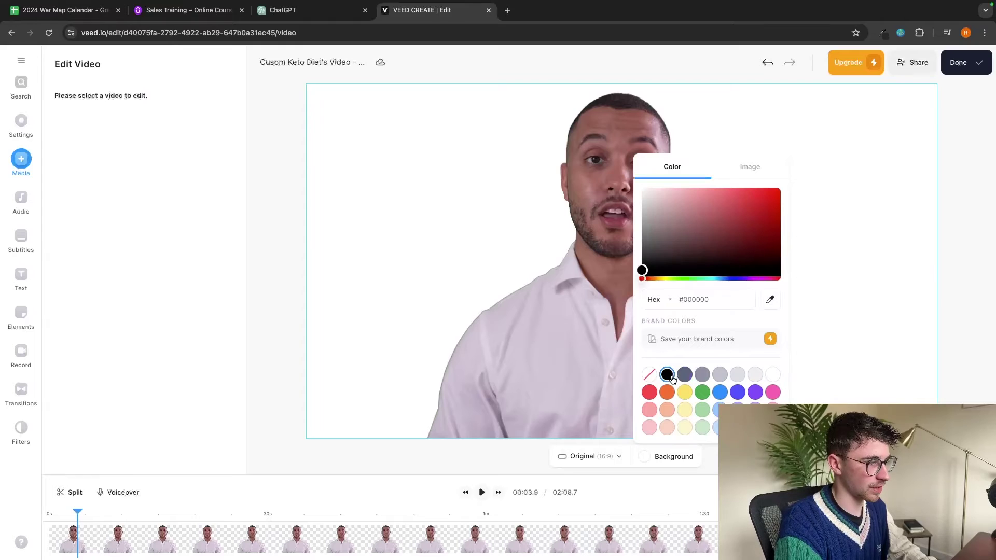
- Search Pexels for "office background" photos and download the office photo with the wooden bookshelf for use as a background image
click(747, 167)
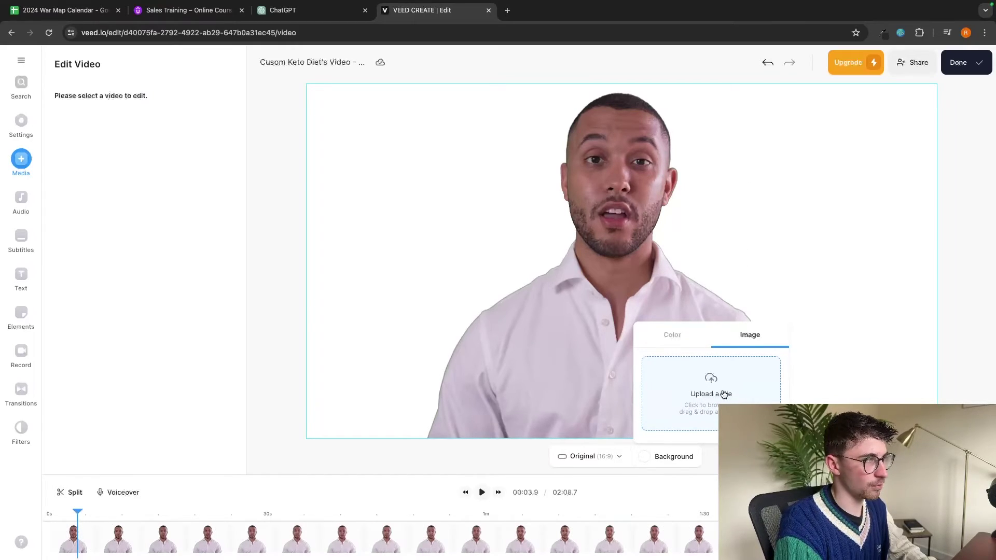
click(507, 11)
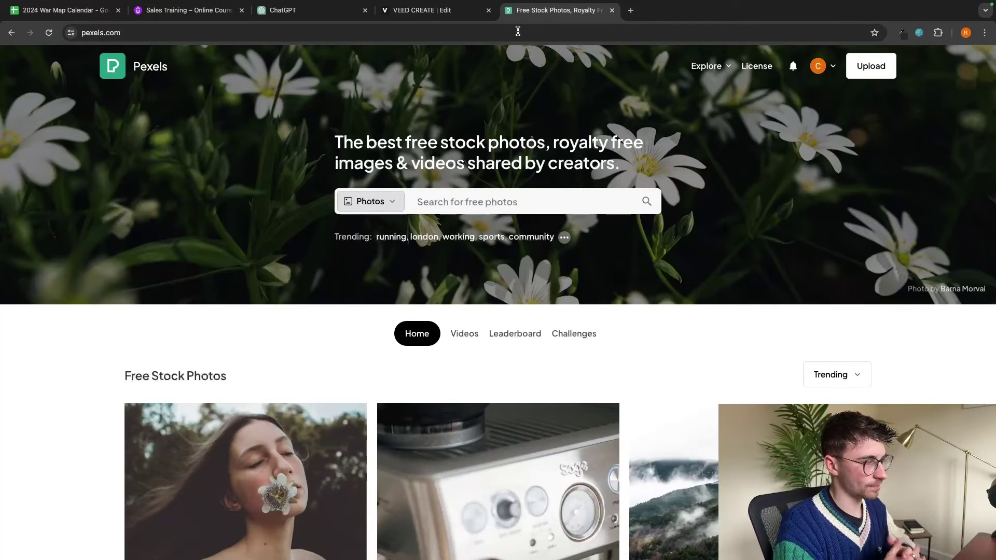
click(467, 199)
text(office)
key(Return)
click(177, 124)
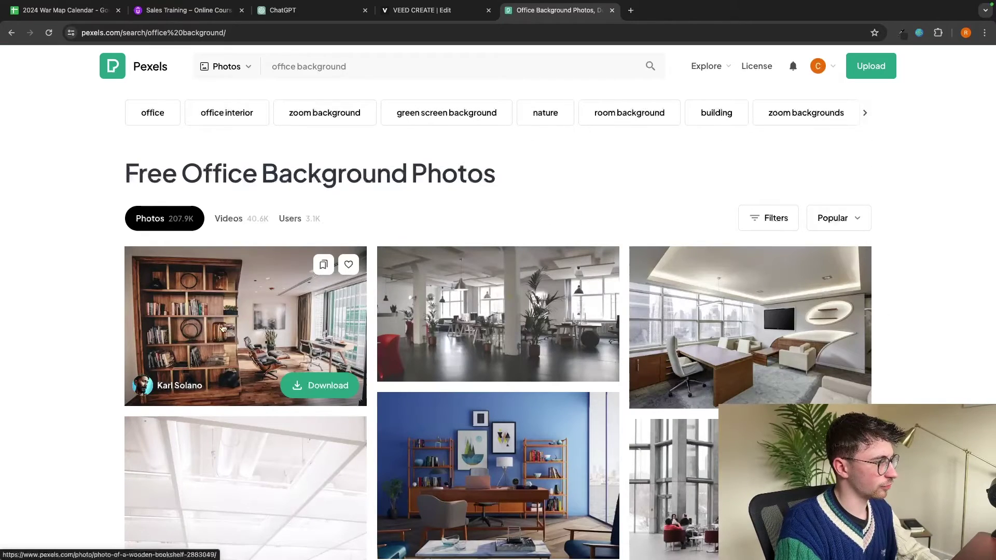
click(312, 388)
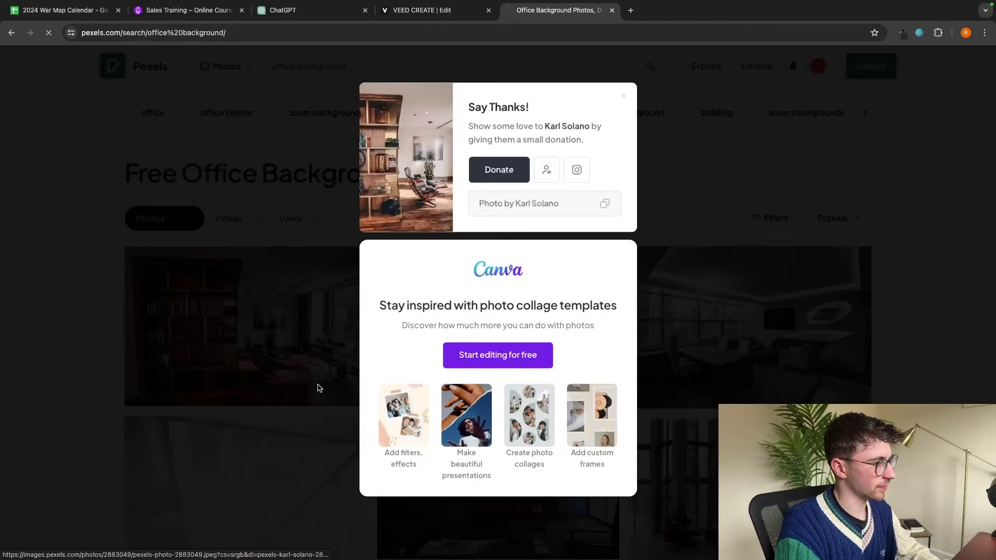
click(315, 339)
- Return to the VEED project and upload the downloaded office photo as the avatar video's background image
click(429, 11)
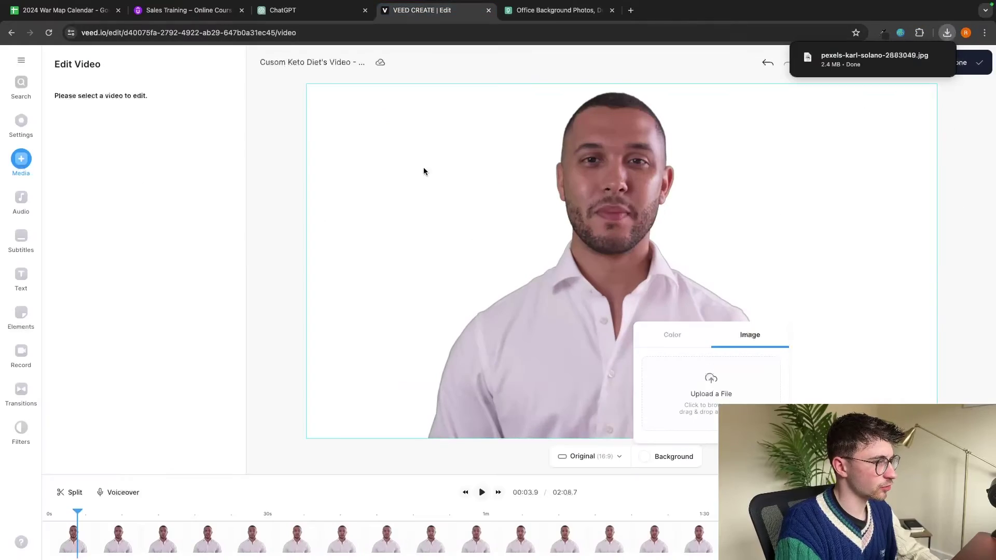
click(696, 384)
double_click(514, 281)
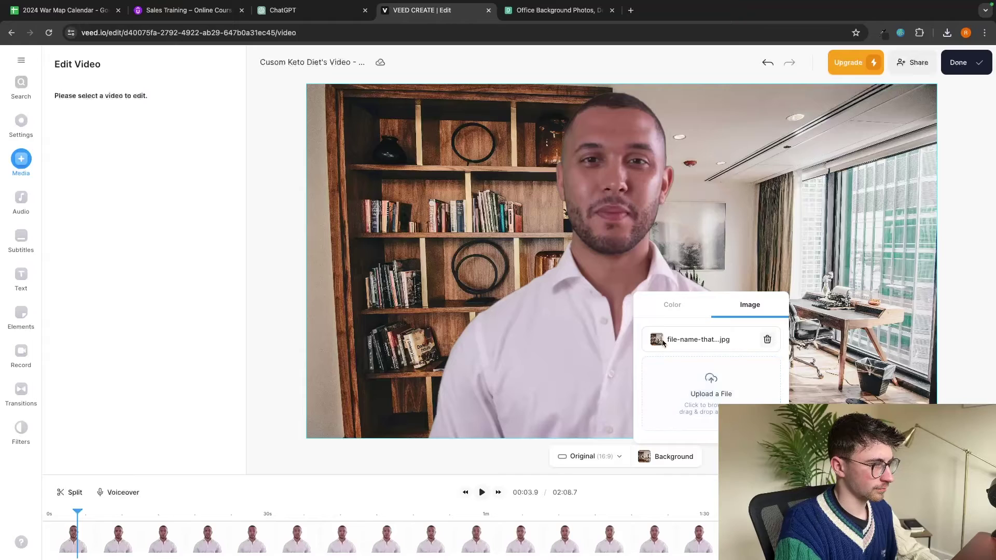
click(581, 313)
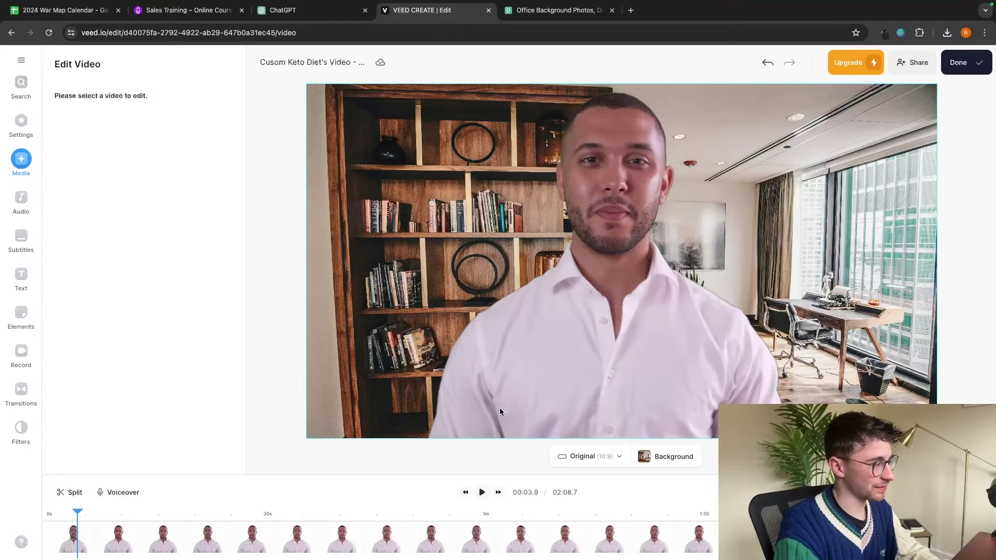
- Preview a few seconds of the avatar against the office background and export the video in Standard quality
key(space)
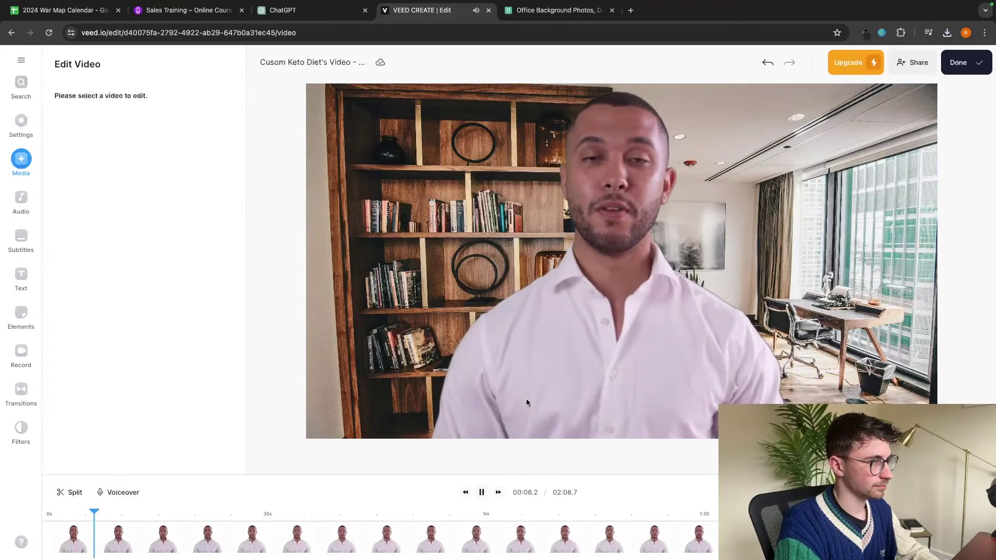
key(space)
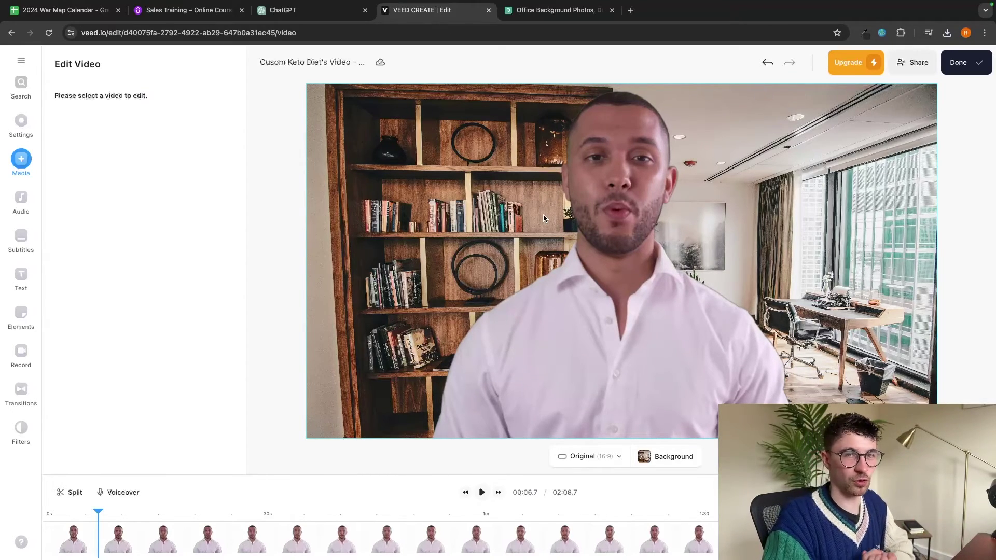
click(968, 65)
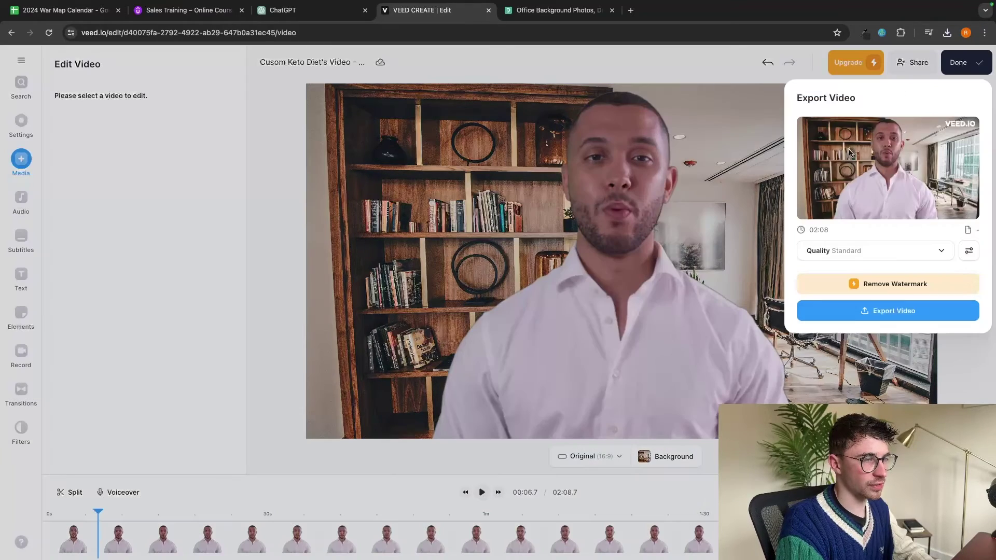
click(877, 313)
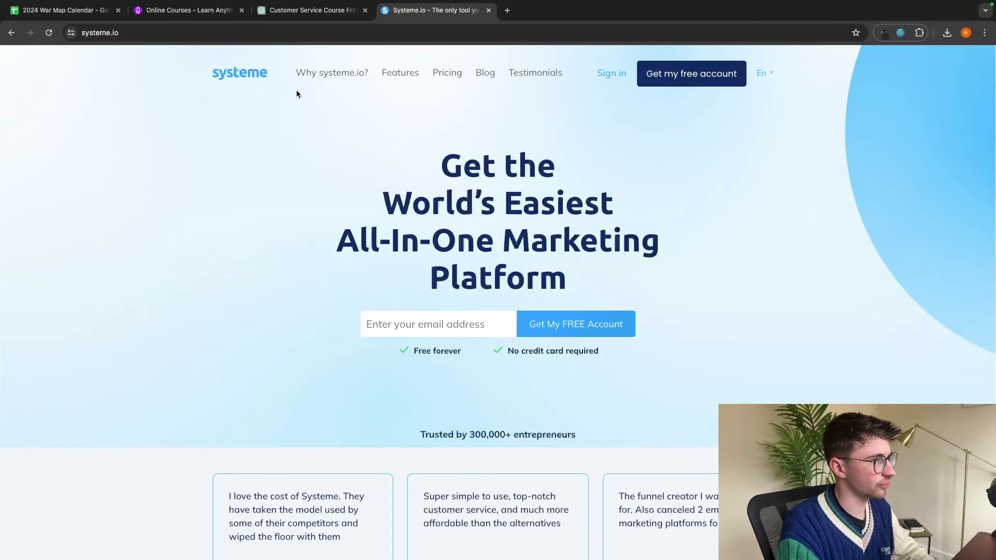
- Review the Udemy instructor Courses page and the customer service course framework in ChatGPT
key(super+2)
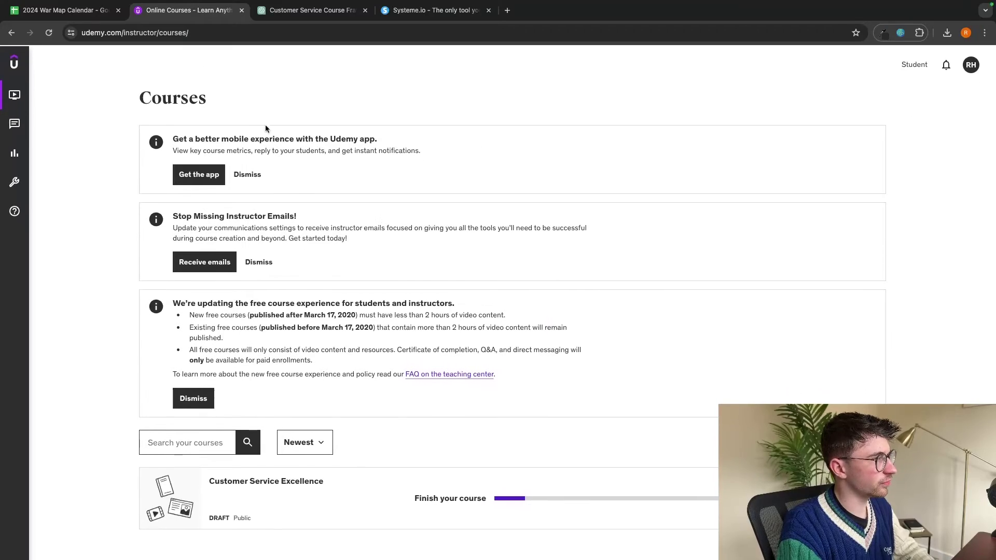
drag(123, 91, 210, 92)
click(210, 92)
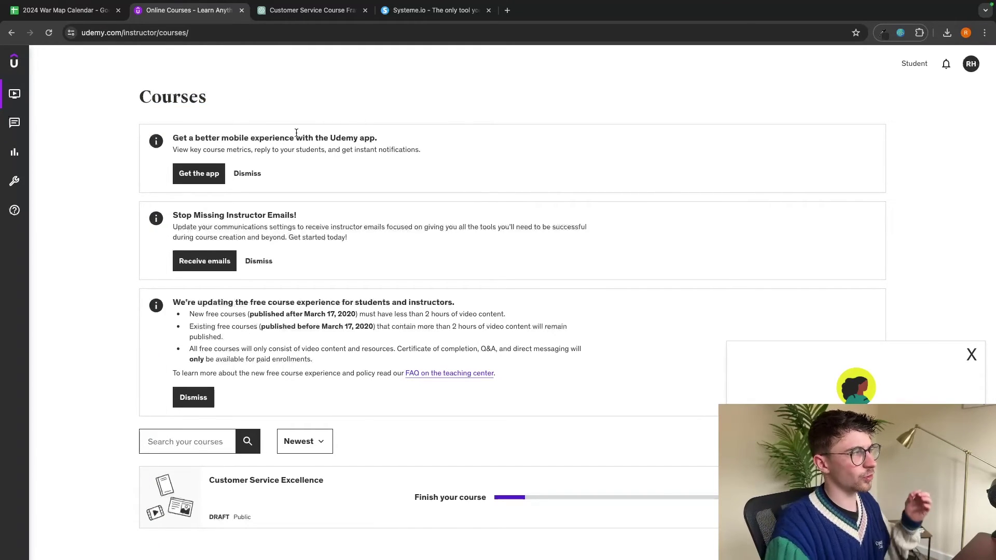
mouse_move(20, 70)
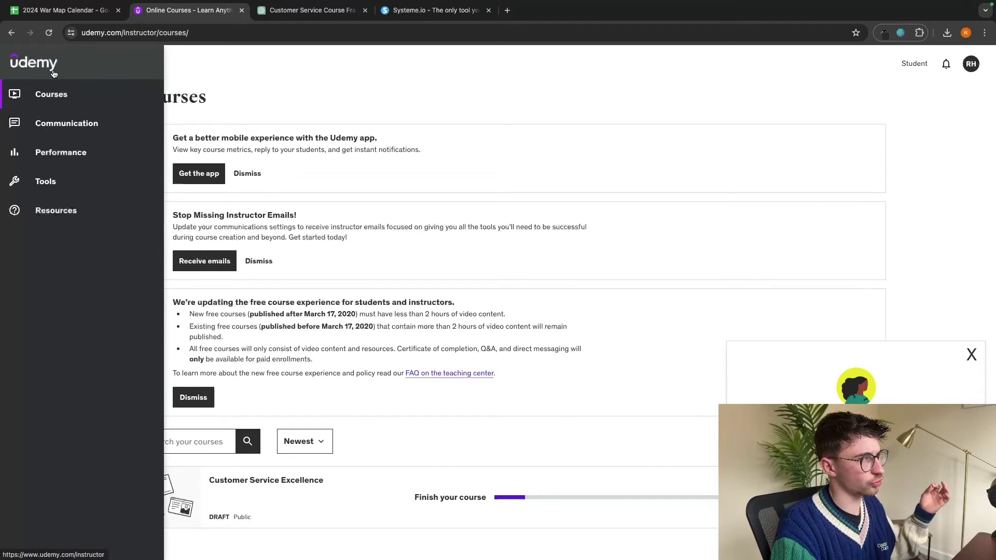
click(314, 10)
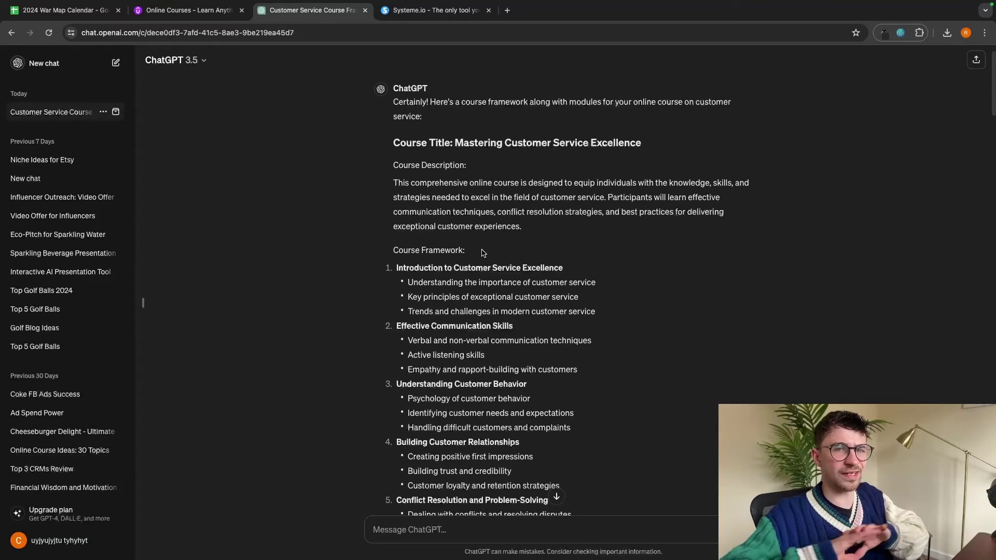
- Switch to the Systeme.io site and get a free account
click(446, 11)
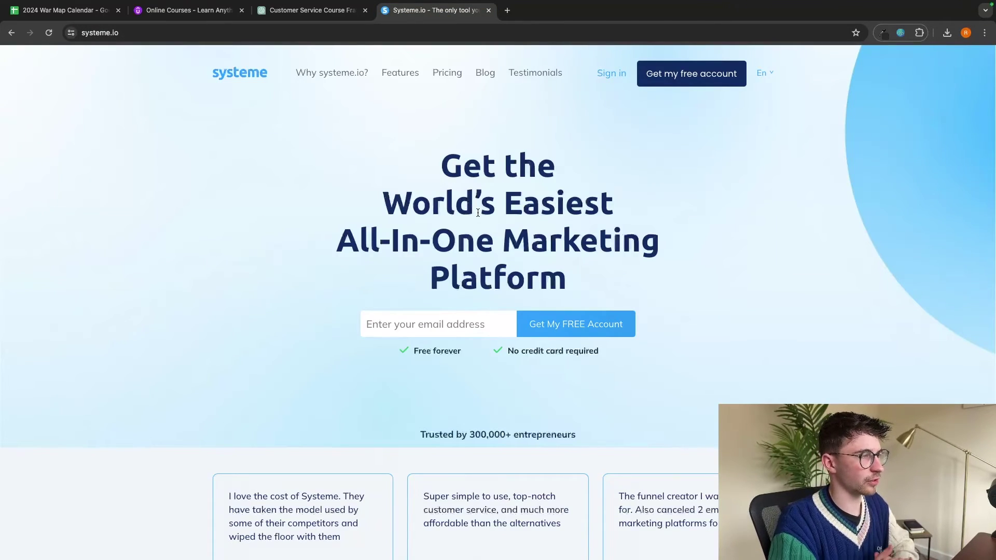
click(718, 316)
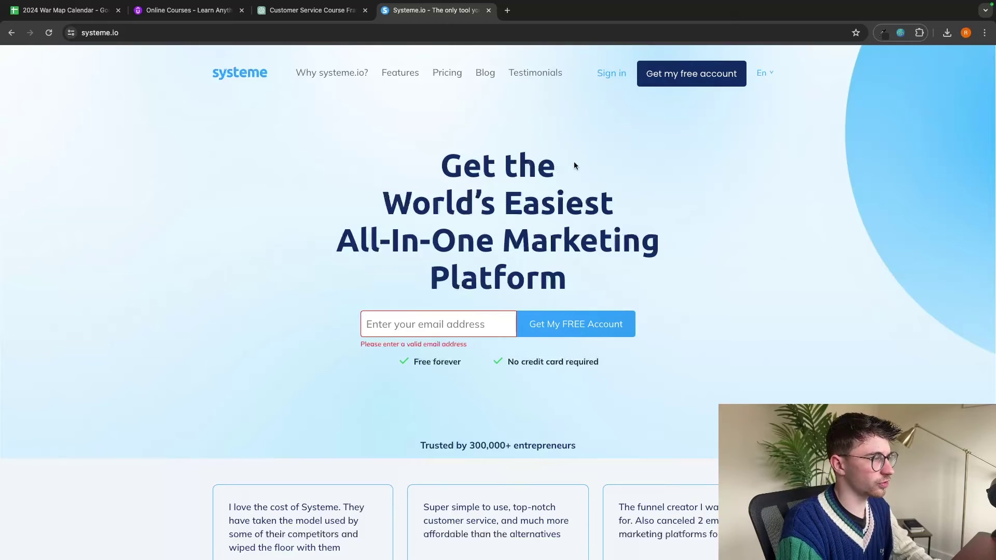
click(678, 78)
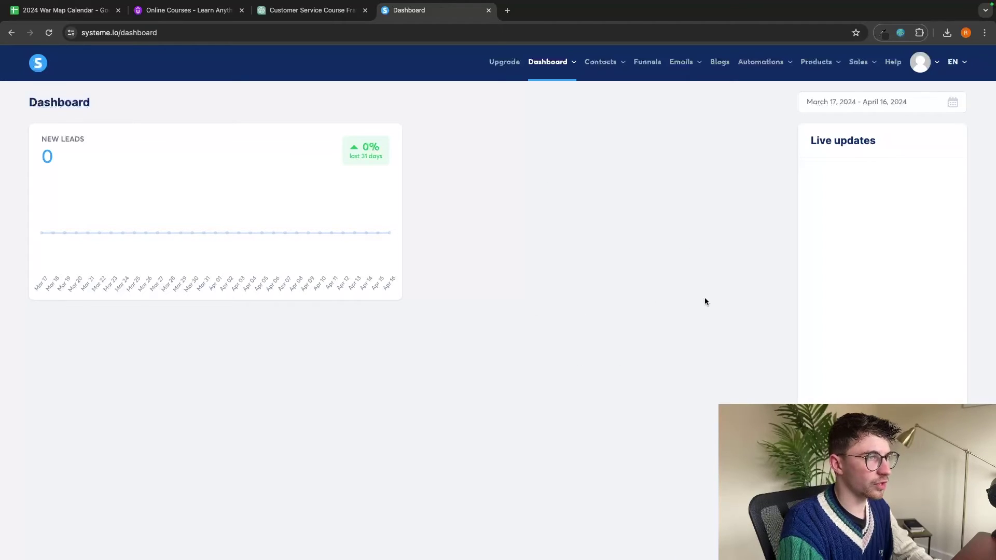
- Add a new course in Systeme.io titled "Customer Service Excellence" and fill in the instructor's name
mouse_move(825, 70)
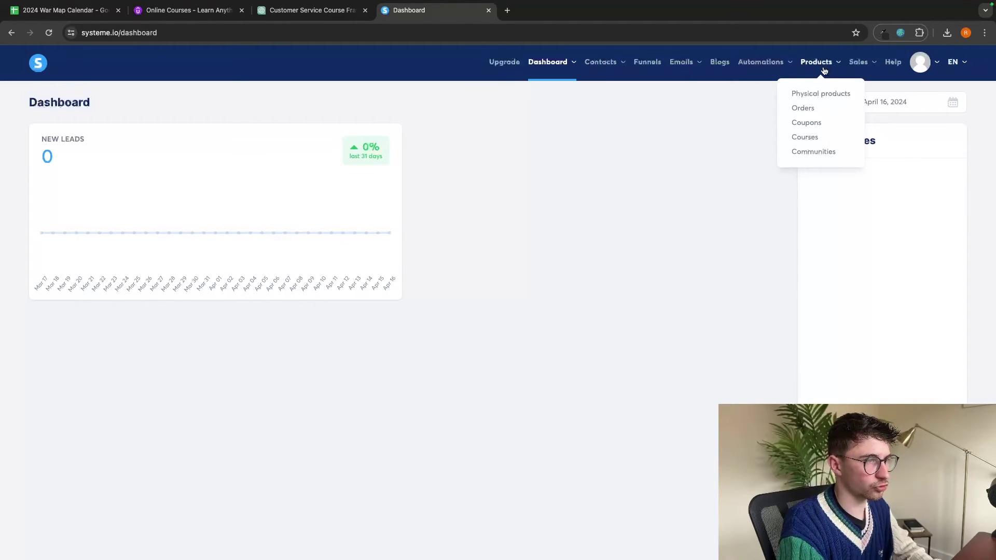
click(812, 139)
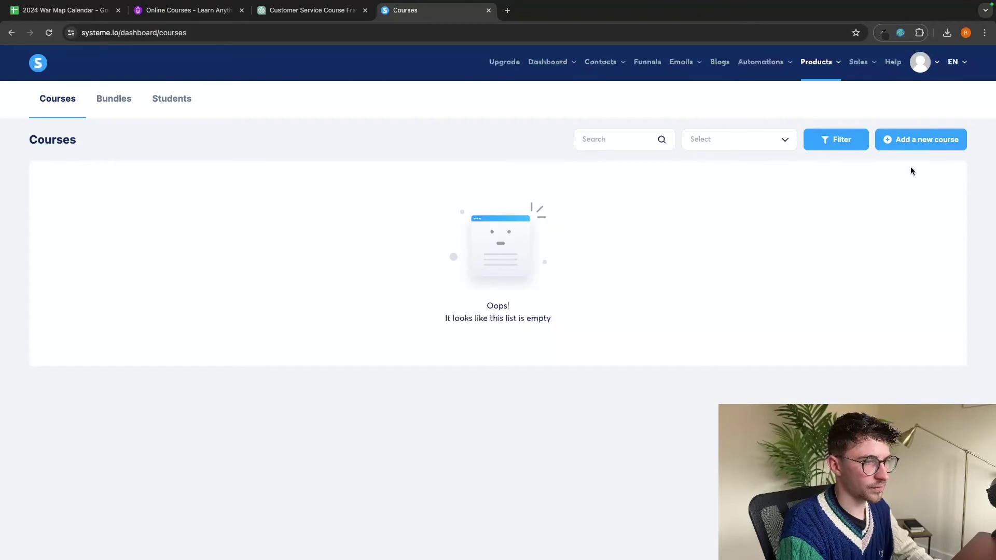
click(913, 140)
click(243, 119)
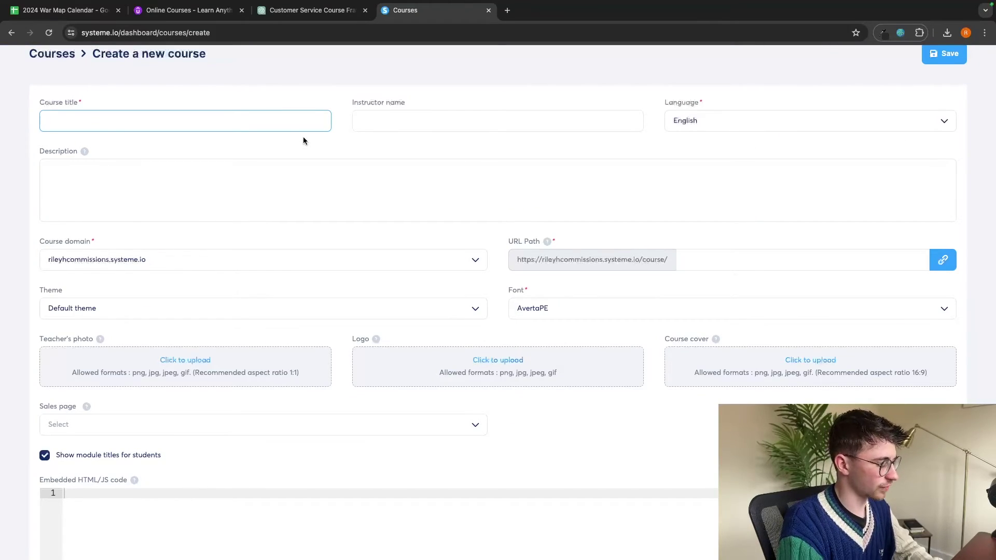
text(Customer Service Excellence)
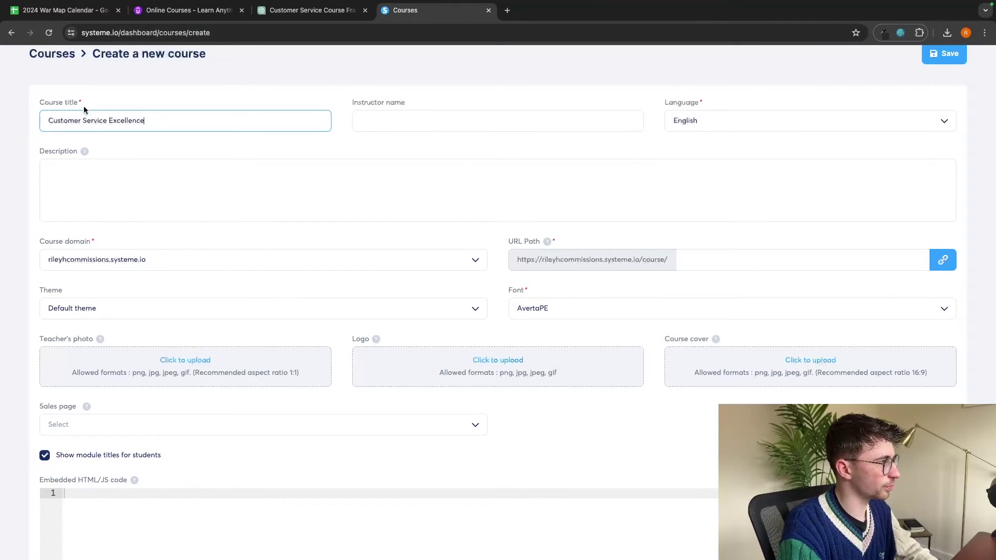
click(488, 118)
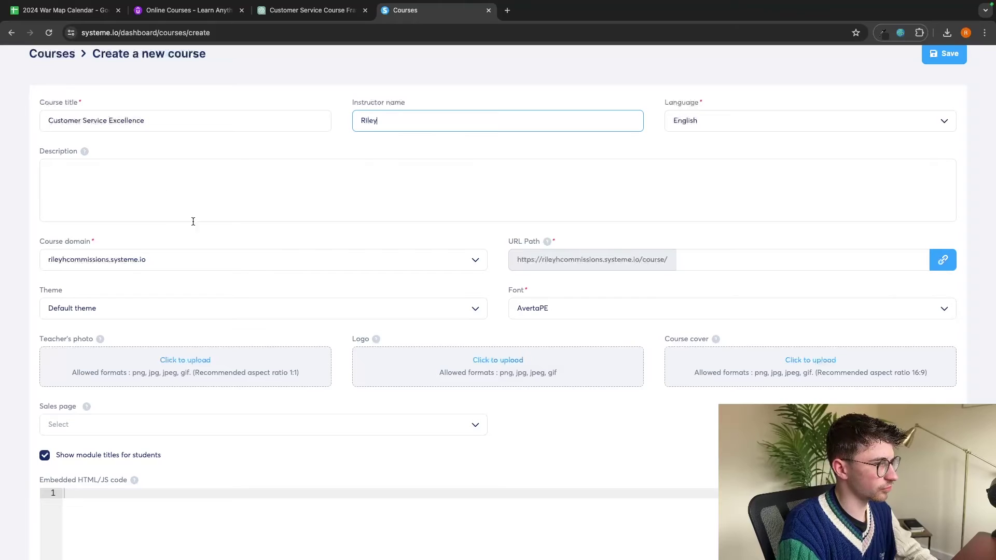
- Set the course's URL path to "customerserviceexcellence", keep the default theme and AvertaPE font, and save the course
click(694, 257)
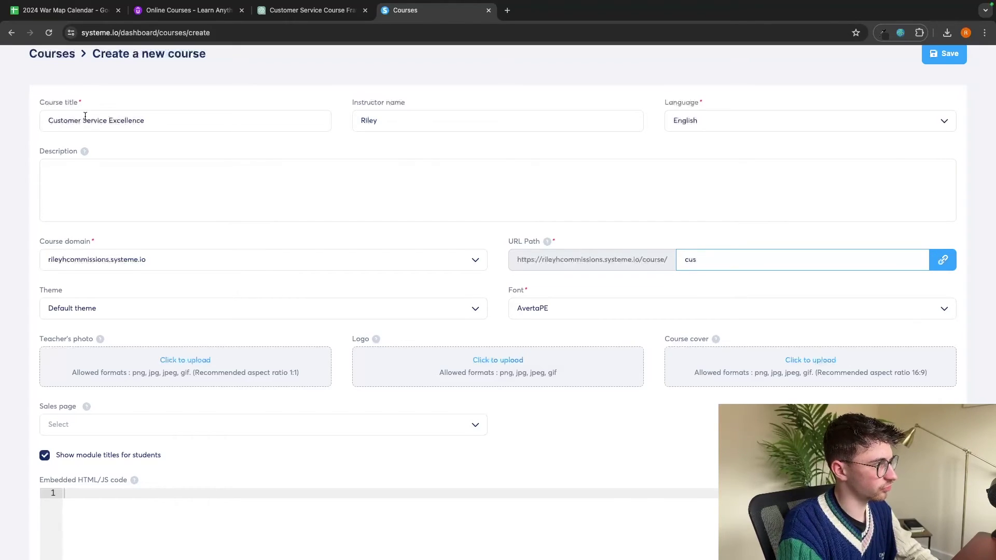
text(customerserviceexcellence)
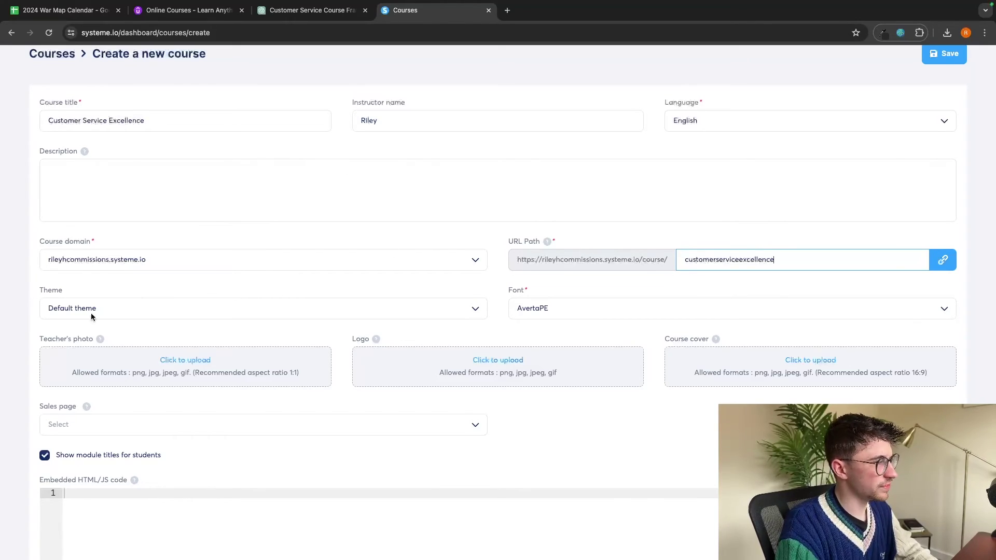
key(Tab)
key(Tab)
scroll(577, 291, down, 2)
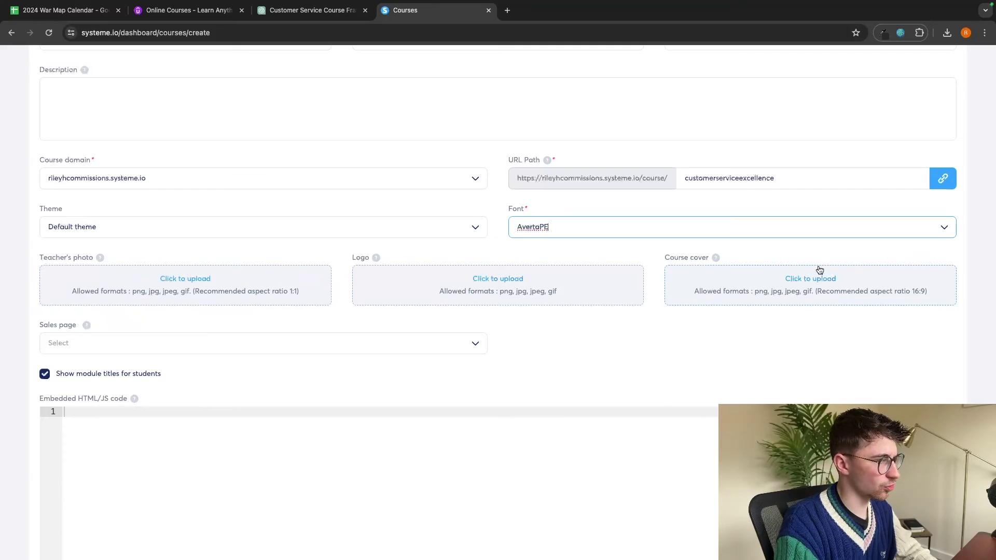
scroll(820, 269, down, 1)
scroll(831, 268, up, 4)
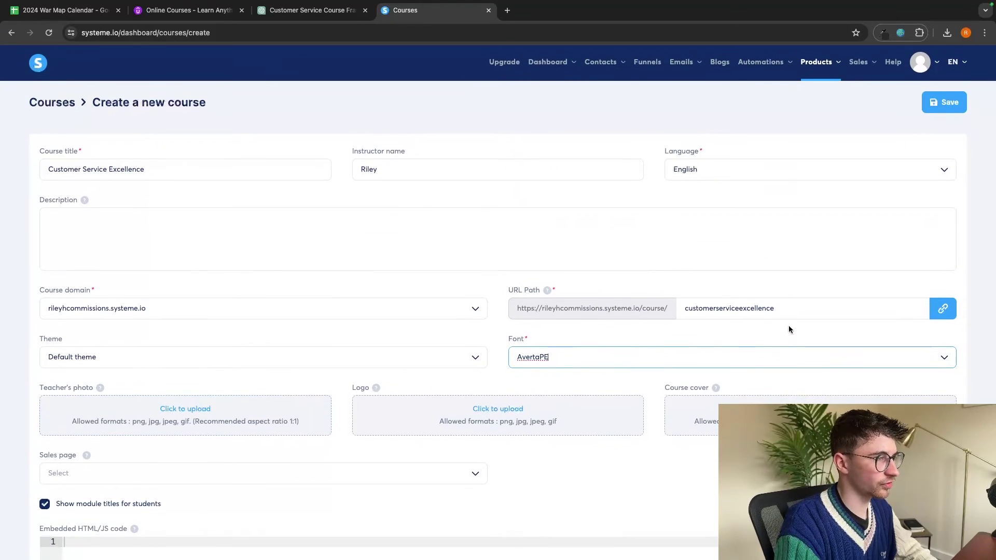
click(945, 106)
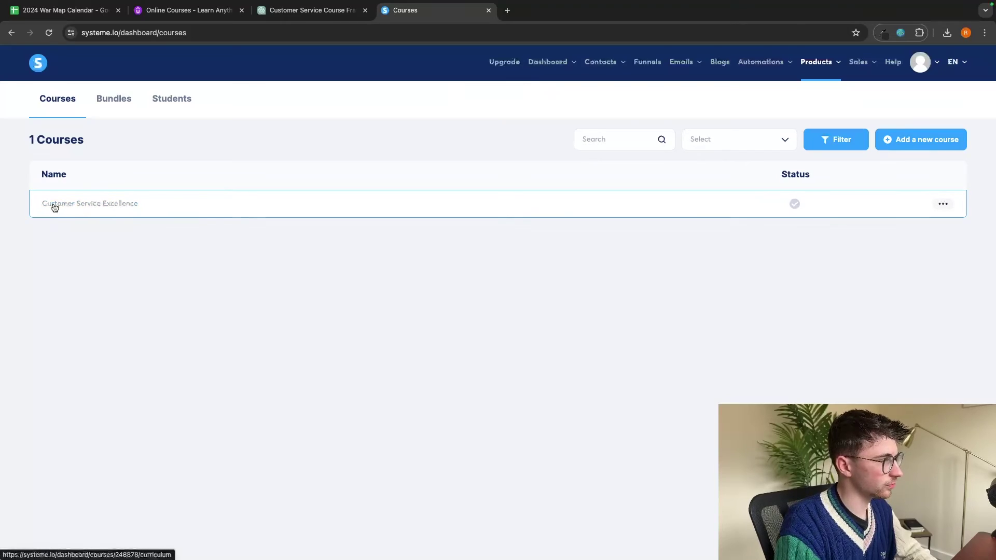
- In the Customer Service Excellence course, create a module named "Introduction to Customer Service Excellence", copying the title from the ChatGPT framework
click(76, 205)
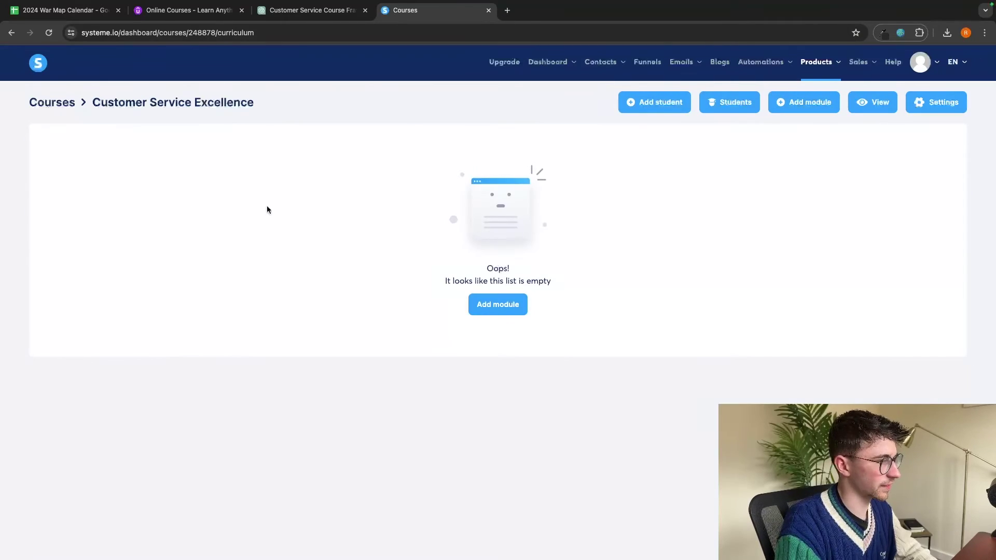
click(509, 311)
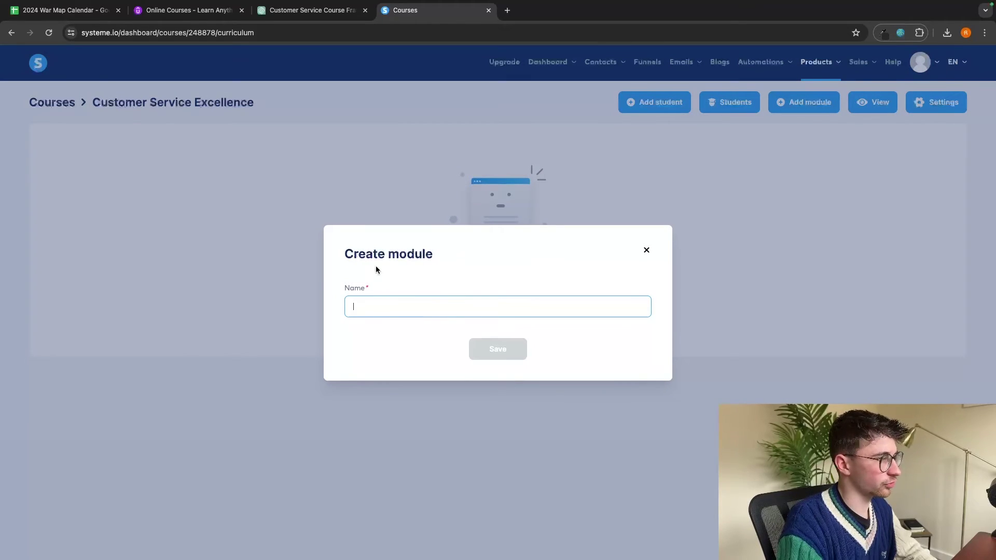
click(311, 11)
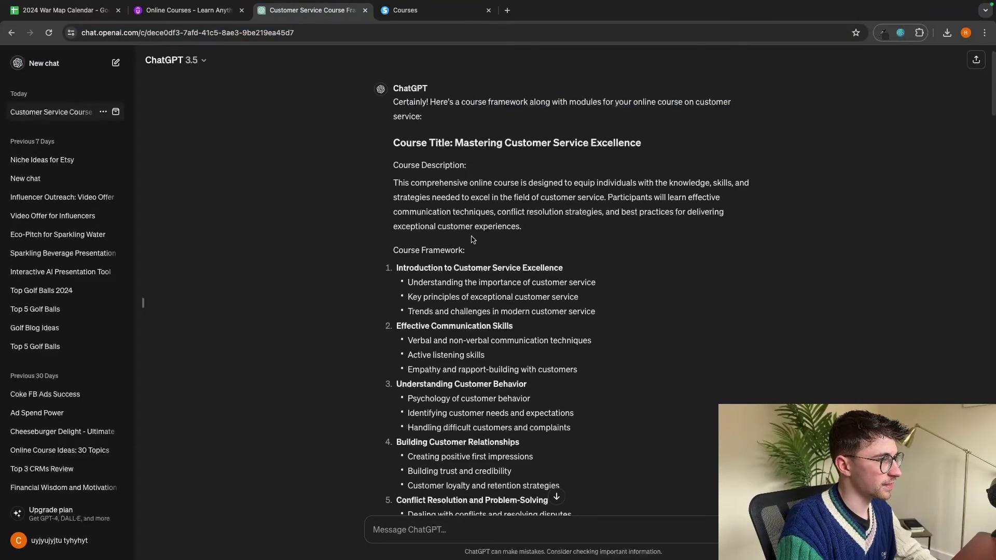
drag(564, 256, 394, 258)
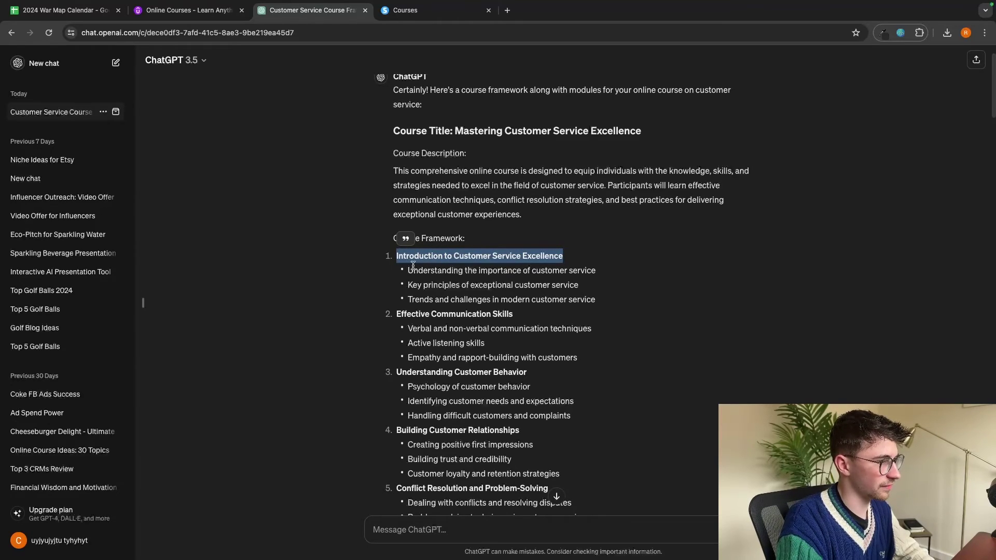
key(ctrl+c)
click(438, 13)
key(ctrl+v)
click(493, 350)
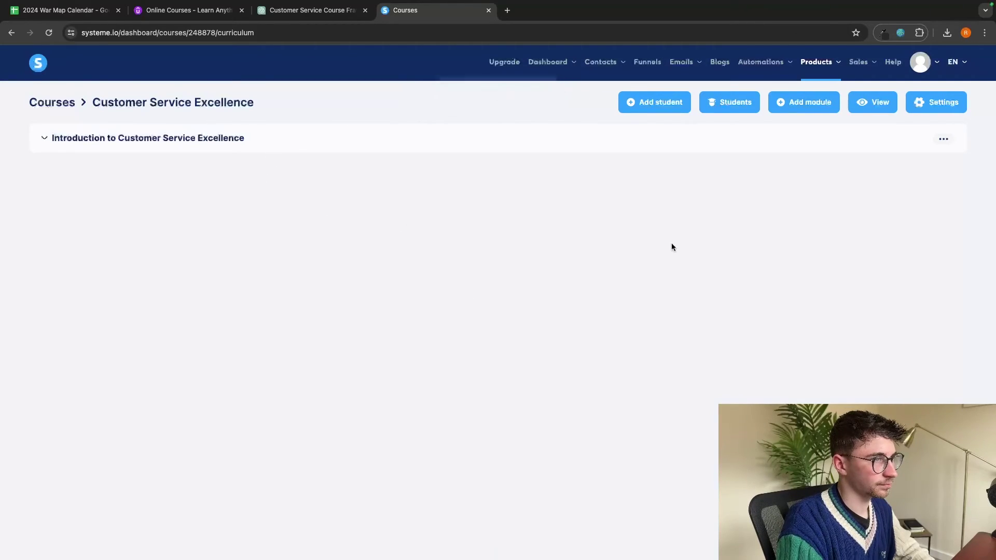
- Add a second module named "Effective Communication Skills", taking its title from the ChatGPT course framework
click(804, 106)
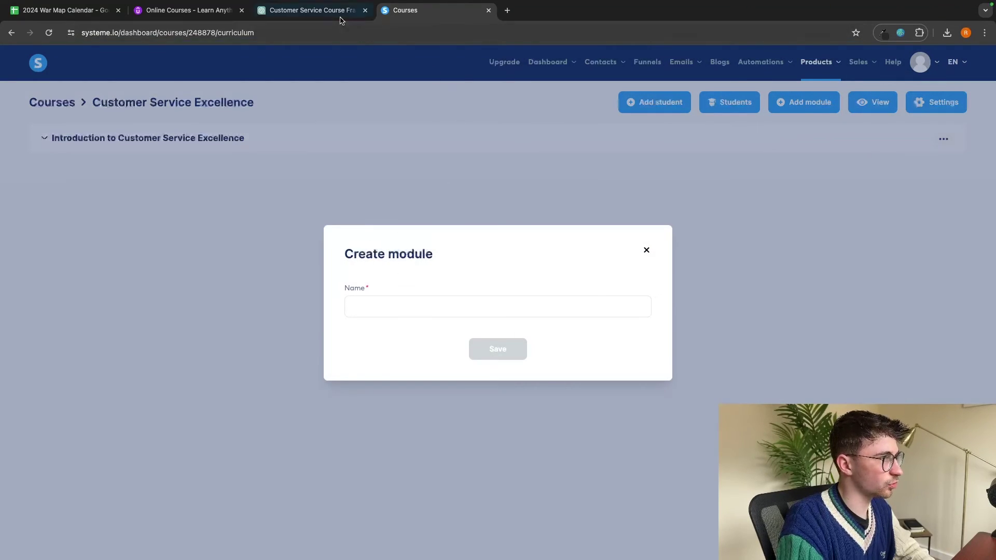
click(316, 10)
drag(512, 317, 394, 319)
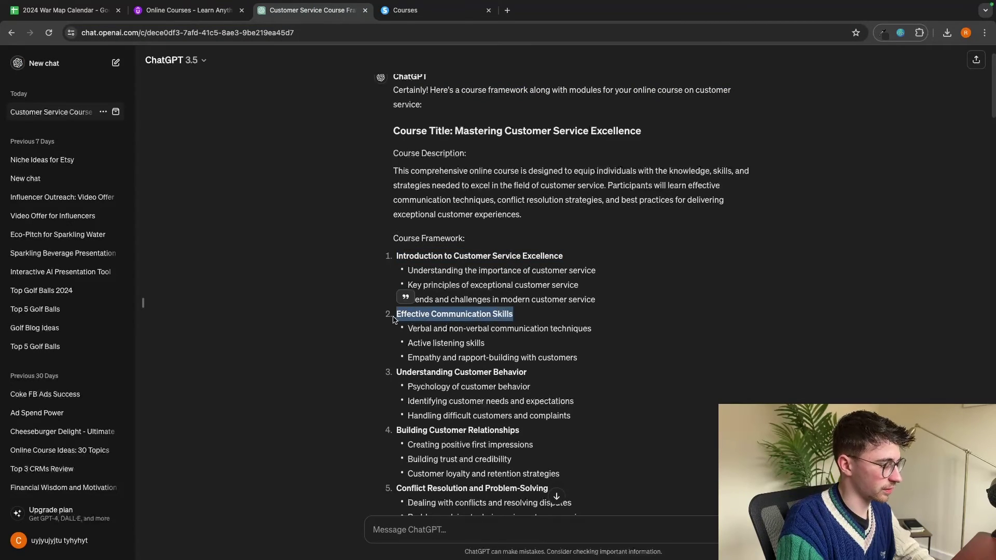
click(404, 10)
click(453, 306)
key(super+v)
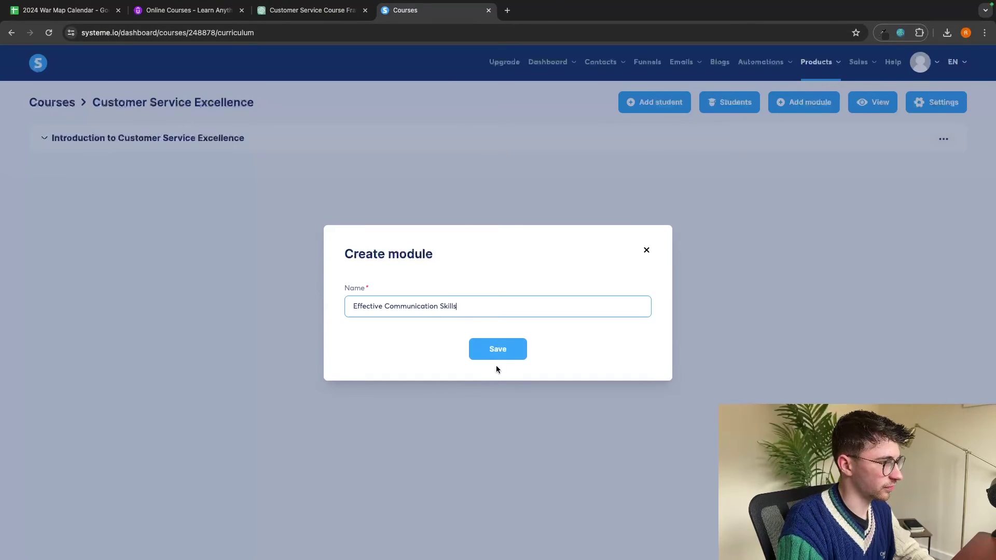
click(497, 349)
- Add a third module named "Understanding Customer Behavior", using the heading from the ChatGPT framework
click(804, 102)
click(311, 11)
drag(544, 384, 415, 384)
key(super+c)
click(405, 11)
click(449, 306)
key(super+v)
click(491, 349)
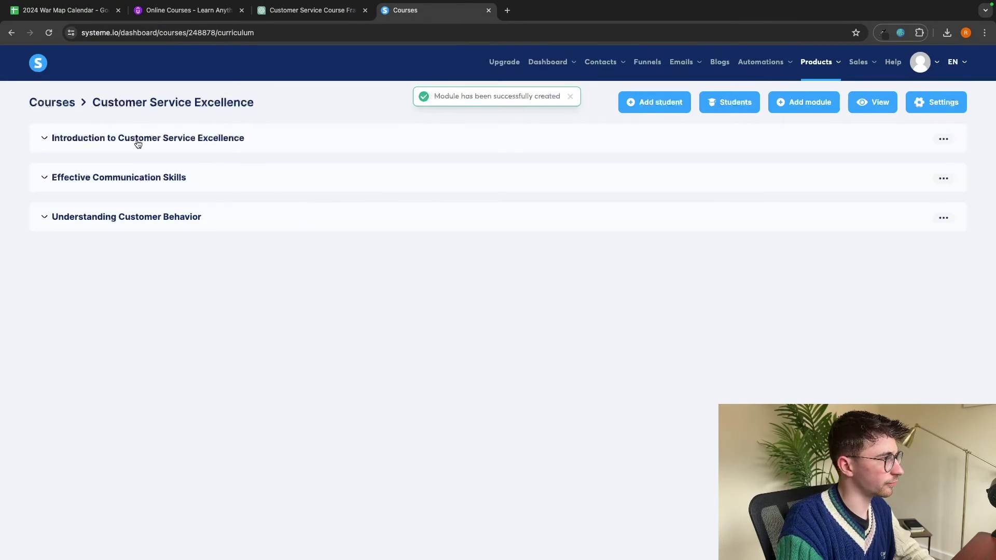
- Start a lecture in the introduction module and name it "Understanding the importance of customer service", copied from the ChatGPT framework
click(45, 137)
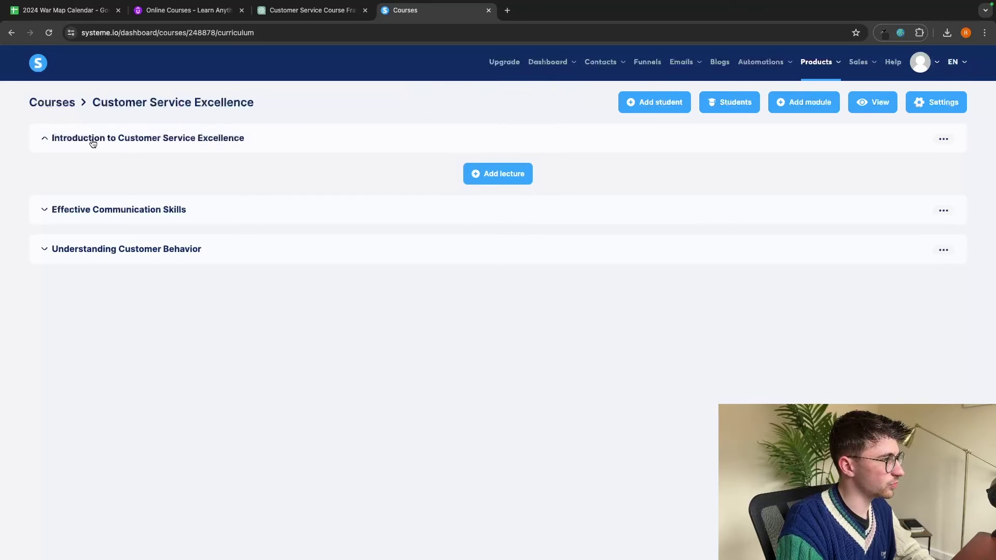
click(496, 179)
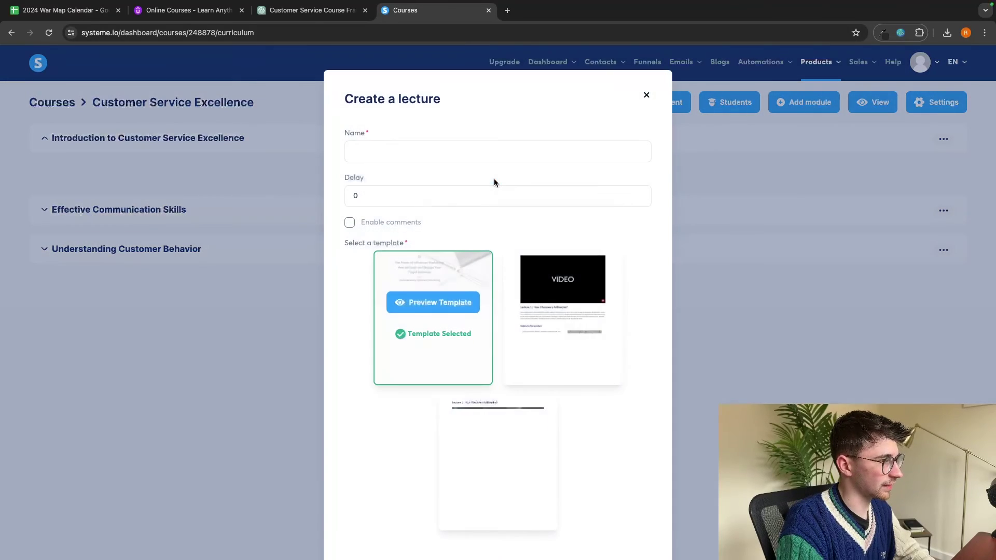
click(340, 15)
drag(597, 271, 408, 270)
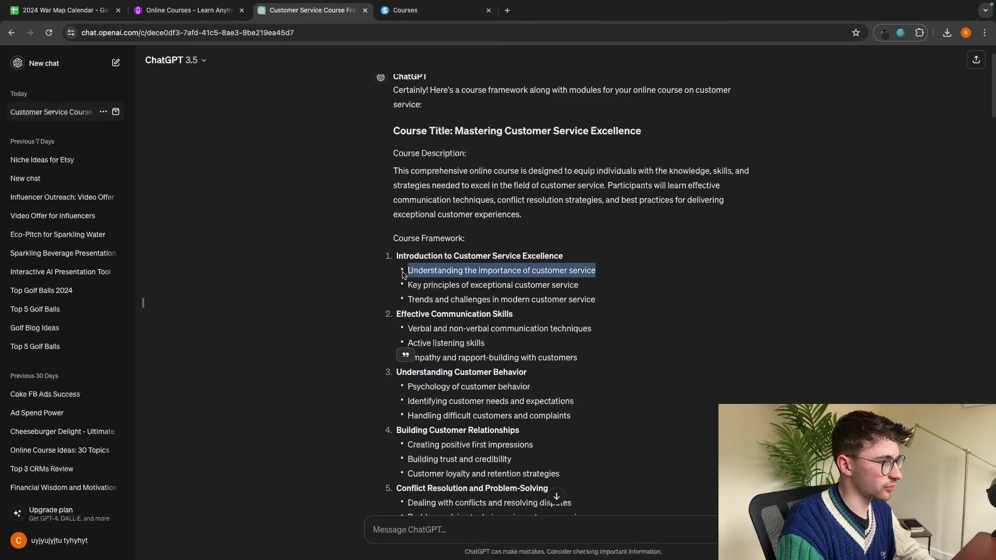
click(412, 10)
click(422, 155)
key(super+v)
key(Tab)
click(498, 147)
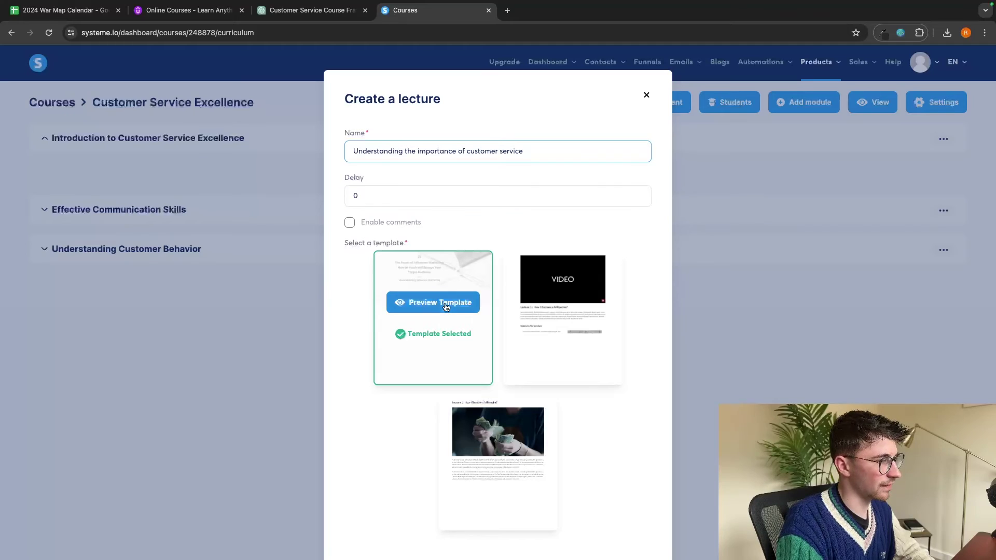
- Choose the video template for the lecture and save it
mouse_move(521, 325)
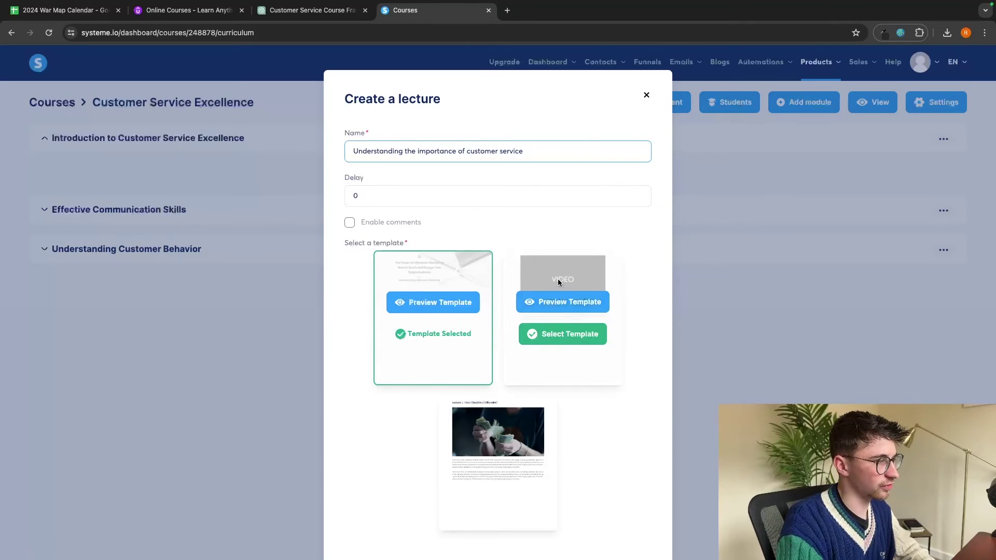
click(566, 335)
scroll(564, 333, down, 2)
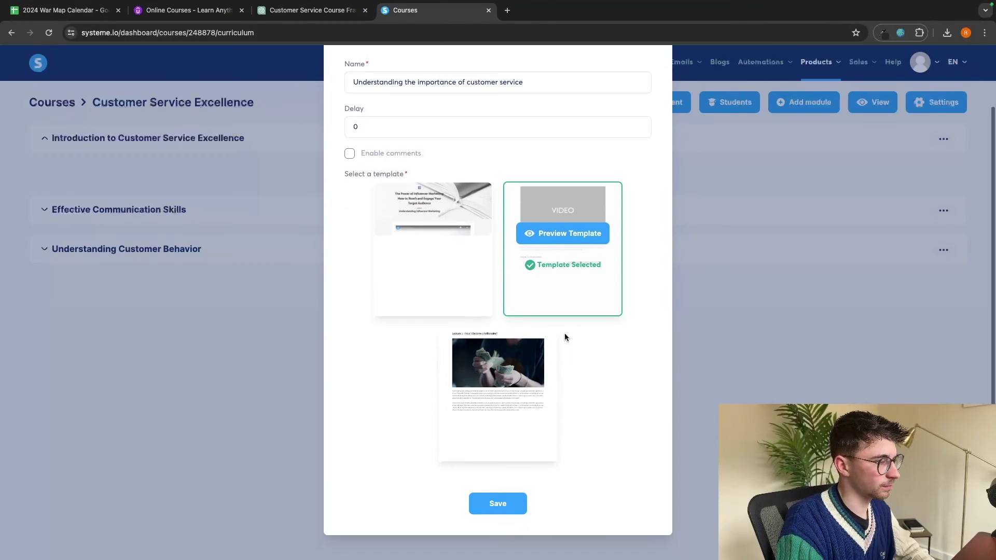
click(490, 510)
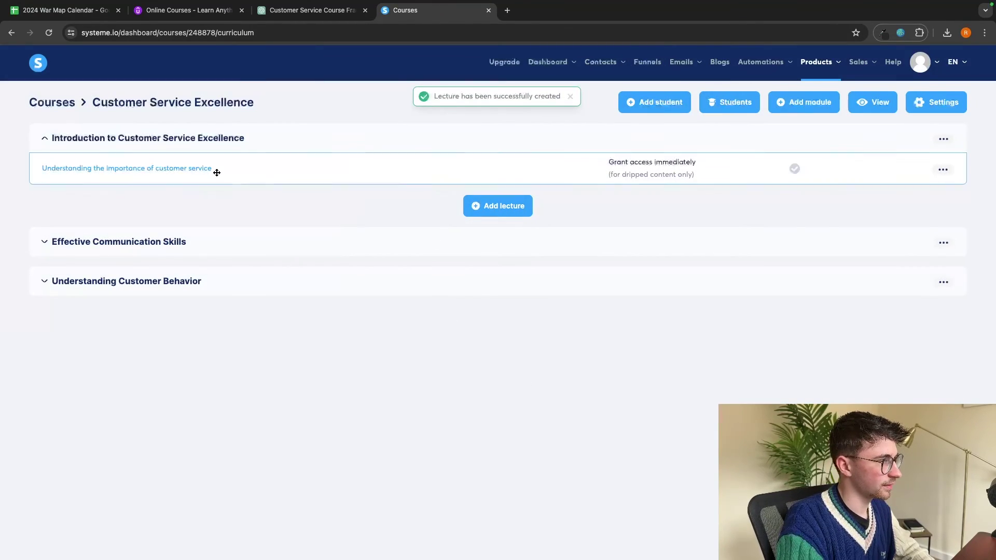
- Open the new lecture in the page editor and set its video element's type to Upload file
click(192, 167)
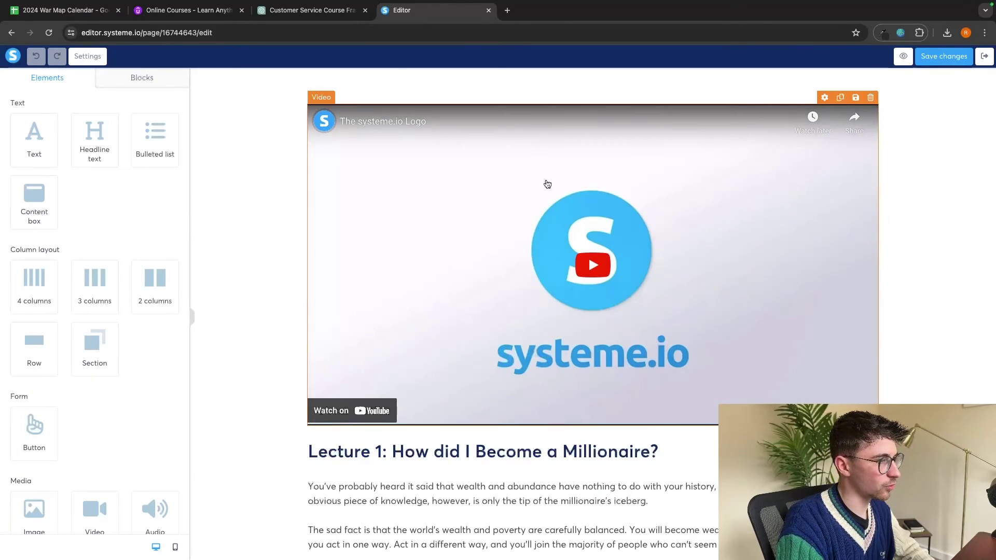
click(557, 197)
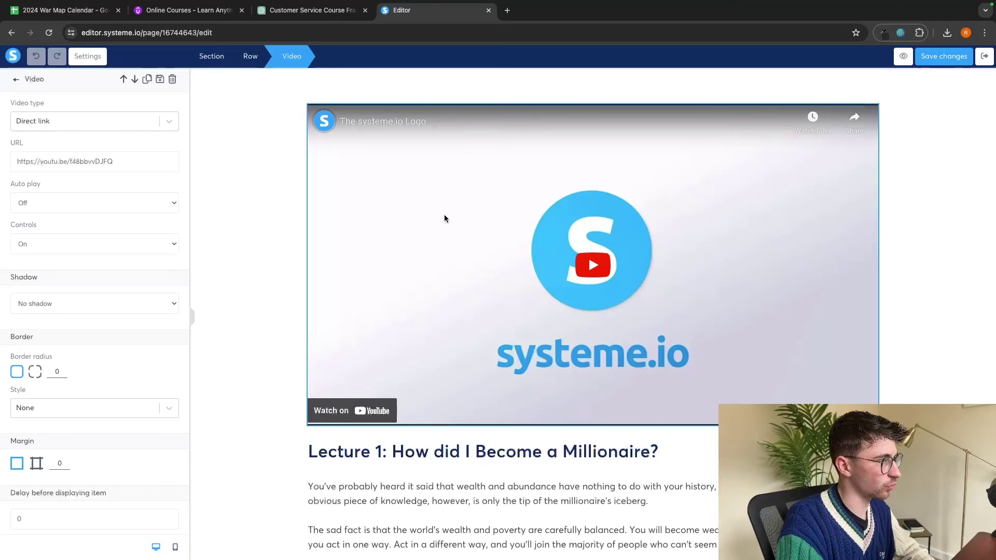
click(48, 115)
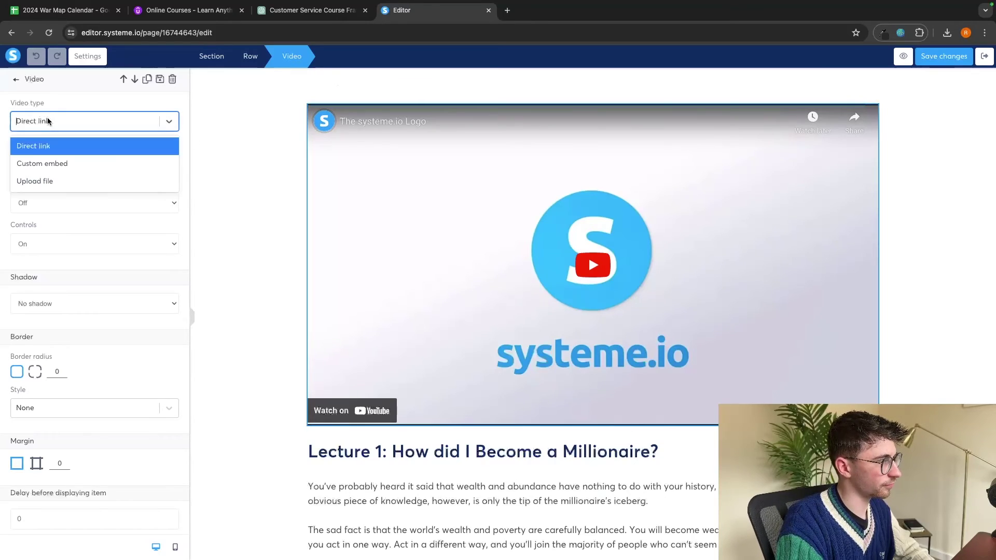
click(55, 180)
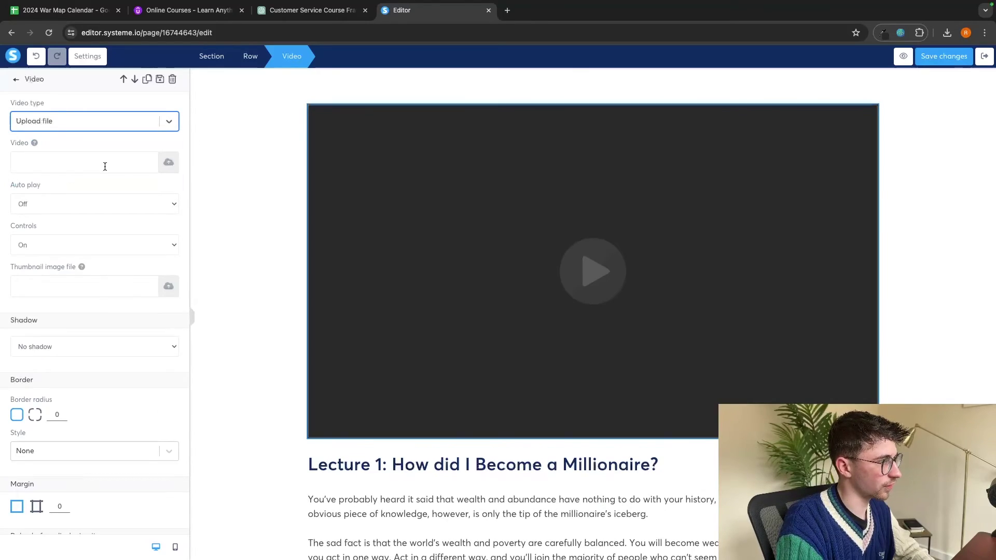
- Upload "Cusom Keto Diet's Video - Apr 16, 2024.mp4" from Downloads as the lecture's video
click(169, 163)
click(485, 331)
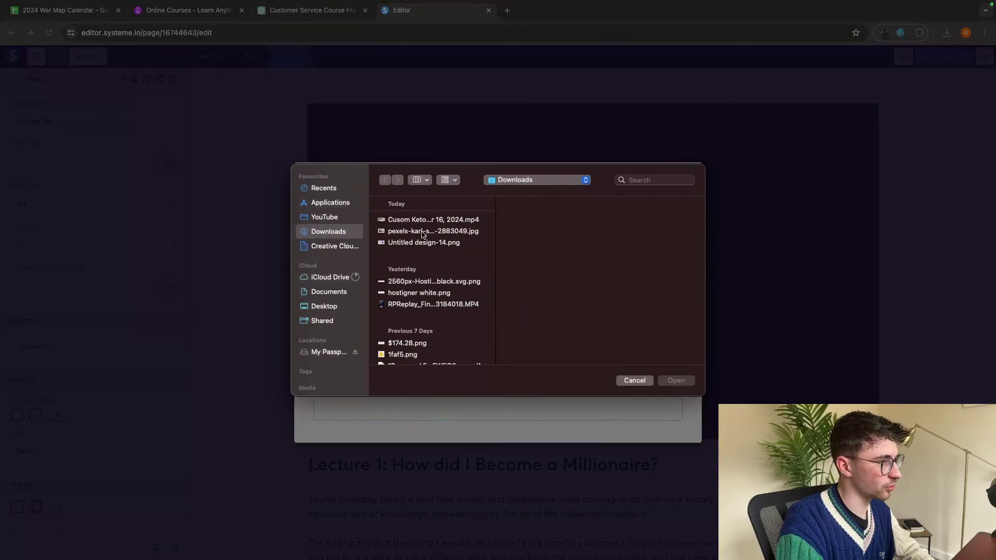
click(422, 232)
click(428, 220)
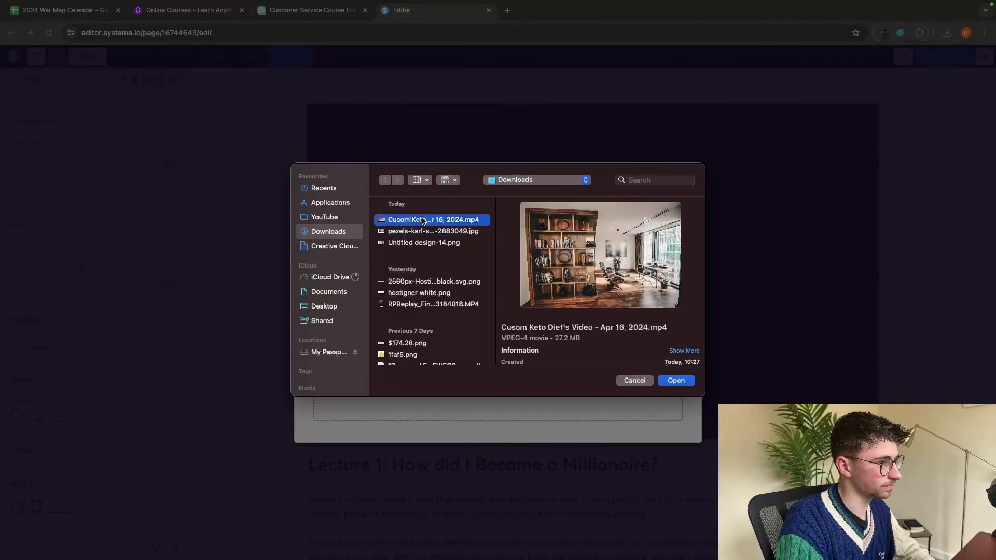
double_click(434, 221)
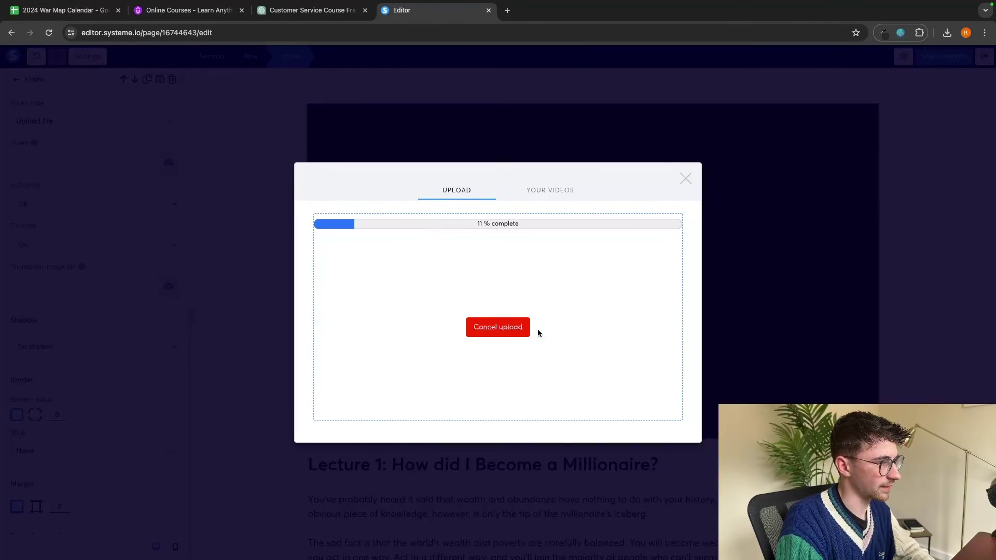
click(670, 447)
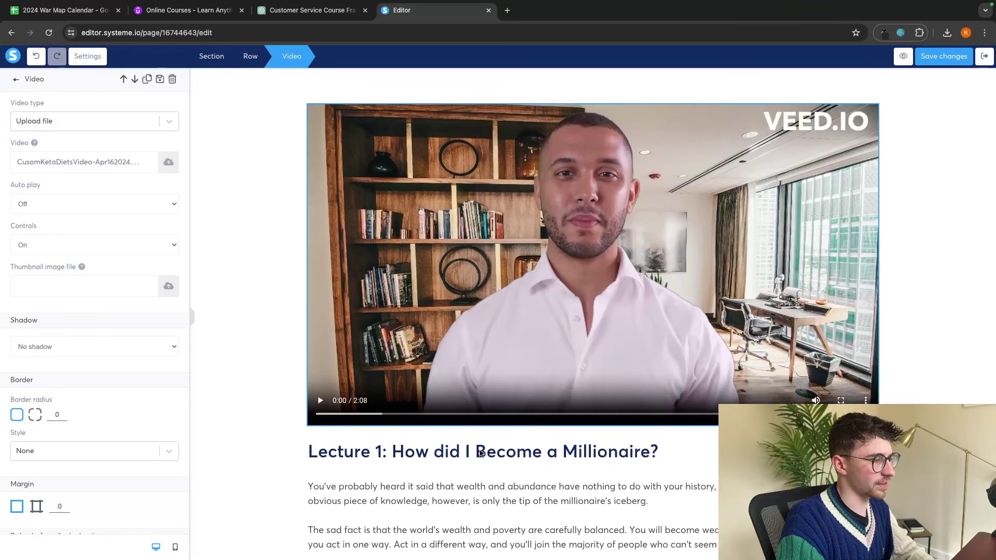
click(456, 472)
click(319, 16)
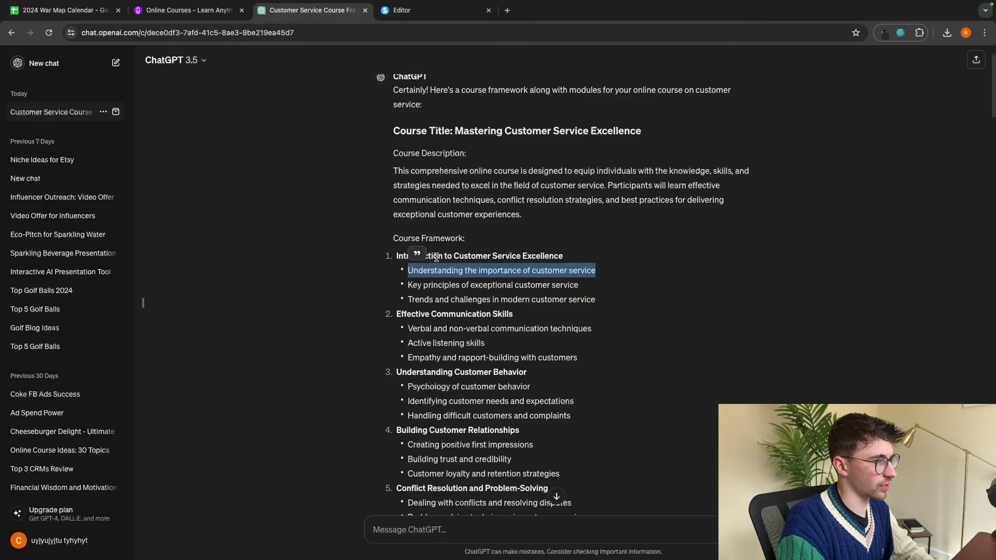
click(436, 11)
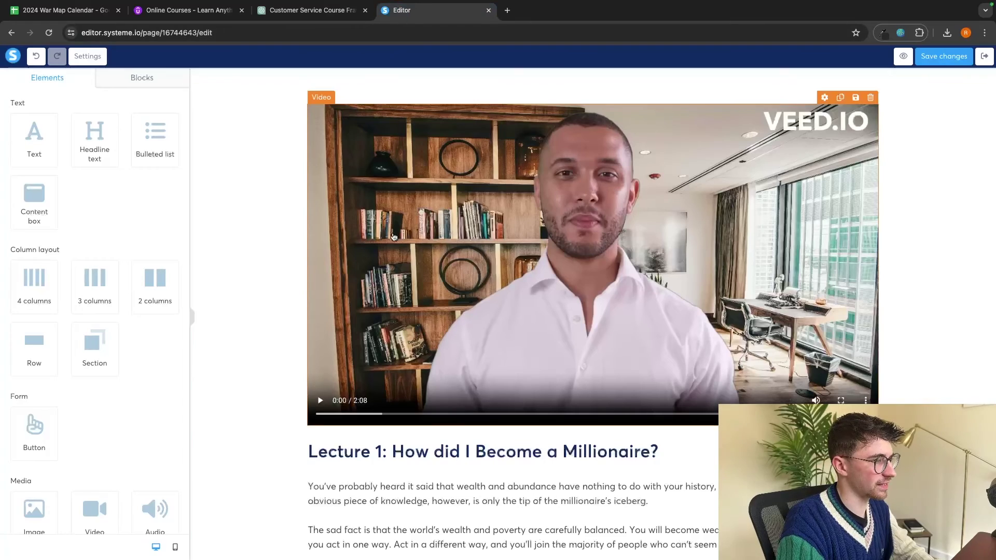
- Delete the "Lecture 1: How did I Become a Millionaire?" heading and its empty row below the video
scroll(652, 468, down, 1)
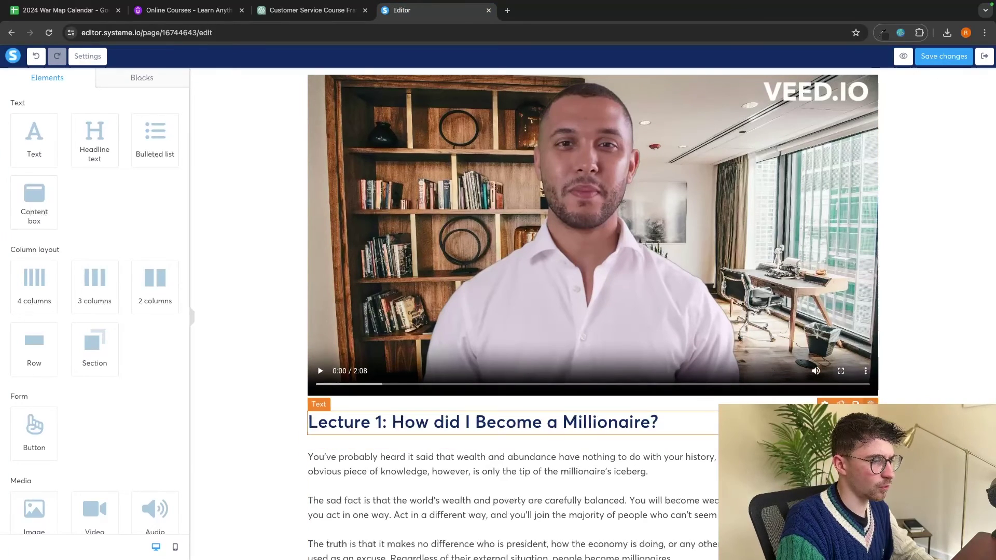
click(870, 404)
click(584, 97)
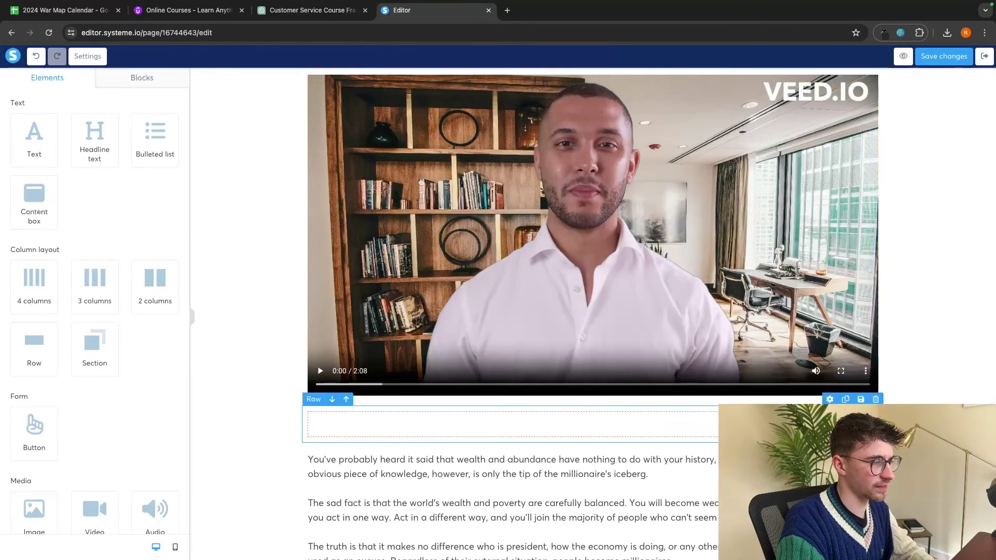
click(875, 399)
click(582, 98)
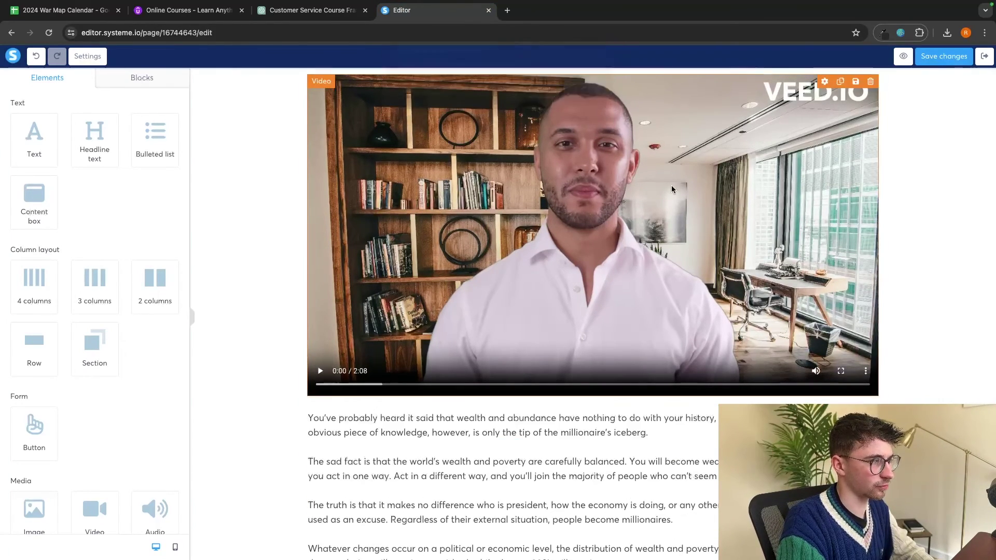
- Delete the remaining placeholder content below the video and exit the lecture editor
click(870, 404)
click(584, 96)
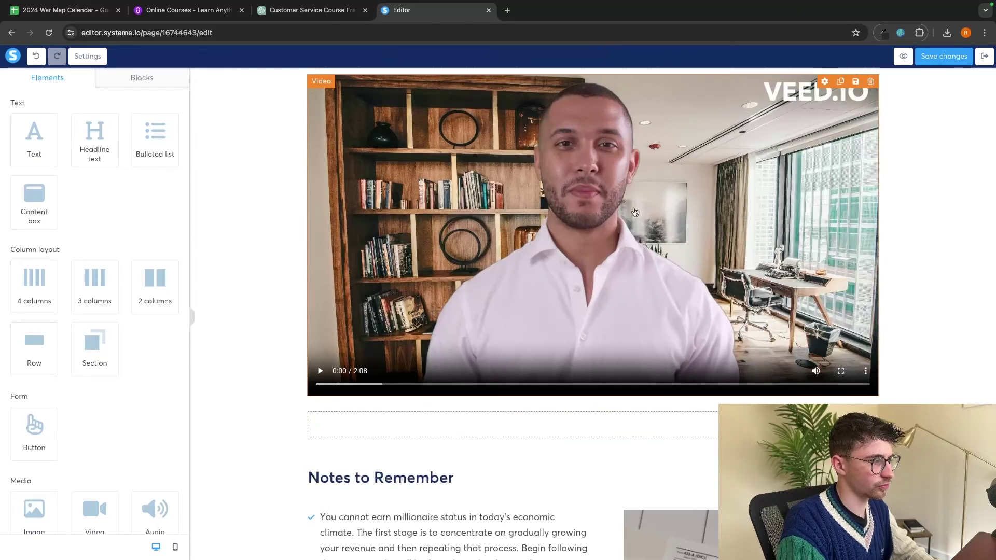
click(511, 424)
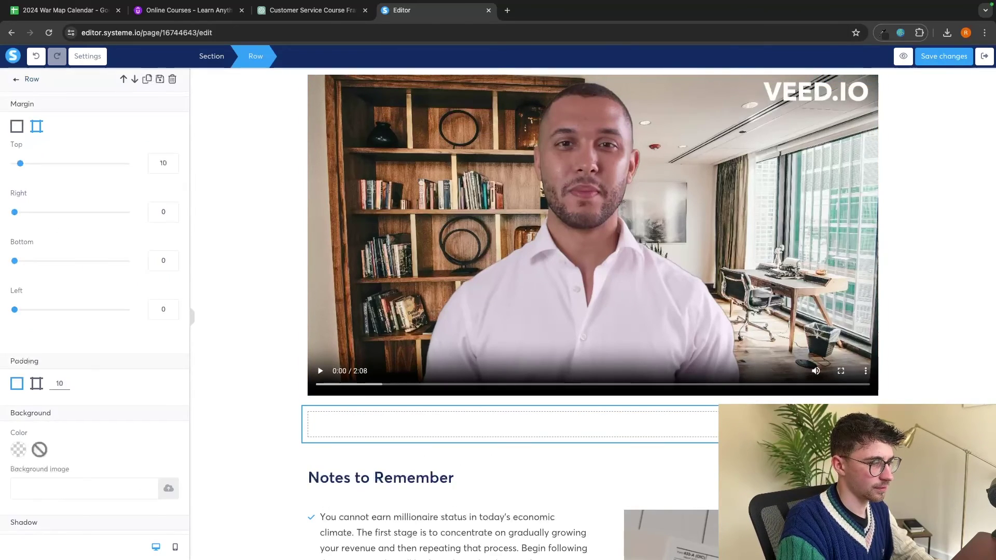
click(875, 398)
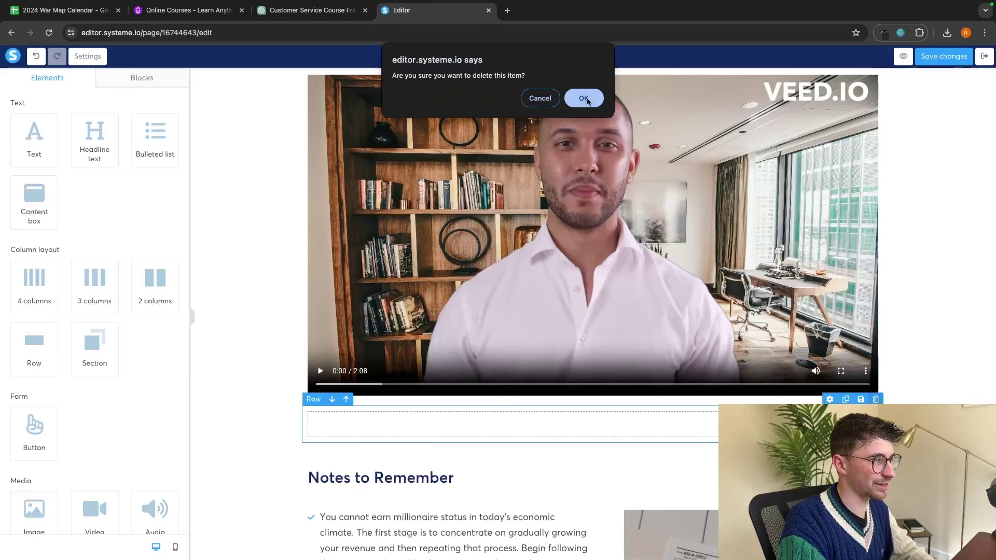
click(585, 104)
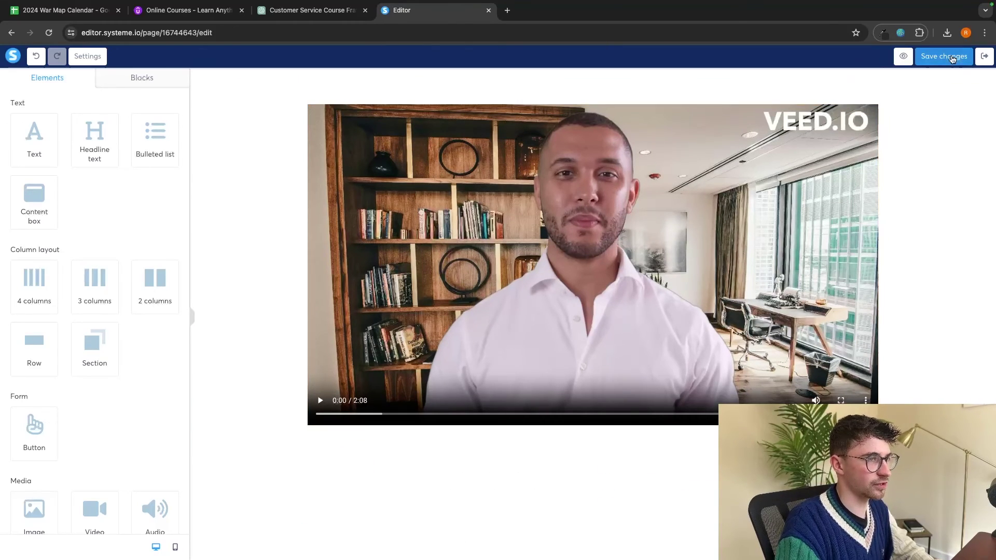
click(983, 57)
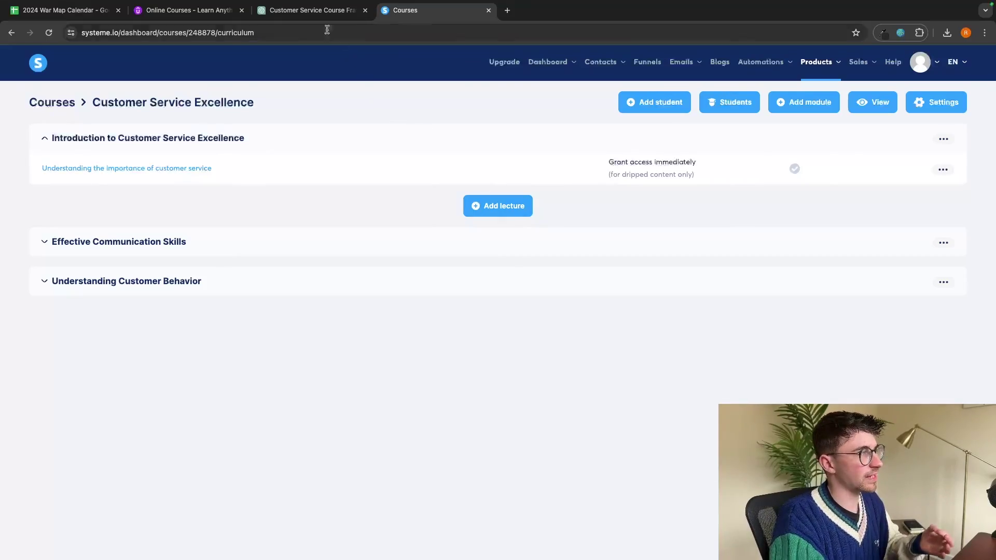
- In a new ChatGPT chat, request "Create me a tiktok script for a video promoting my customer service excellence course"
click(311, 11)
click(407, 209)
scroll(407, 210, down, 20)
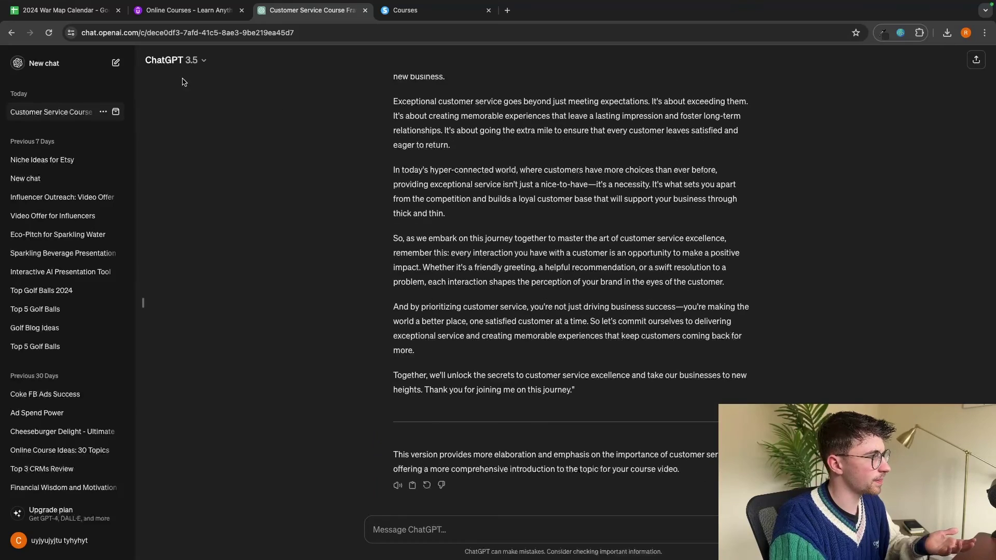
click(116, 62)
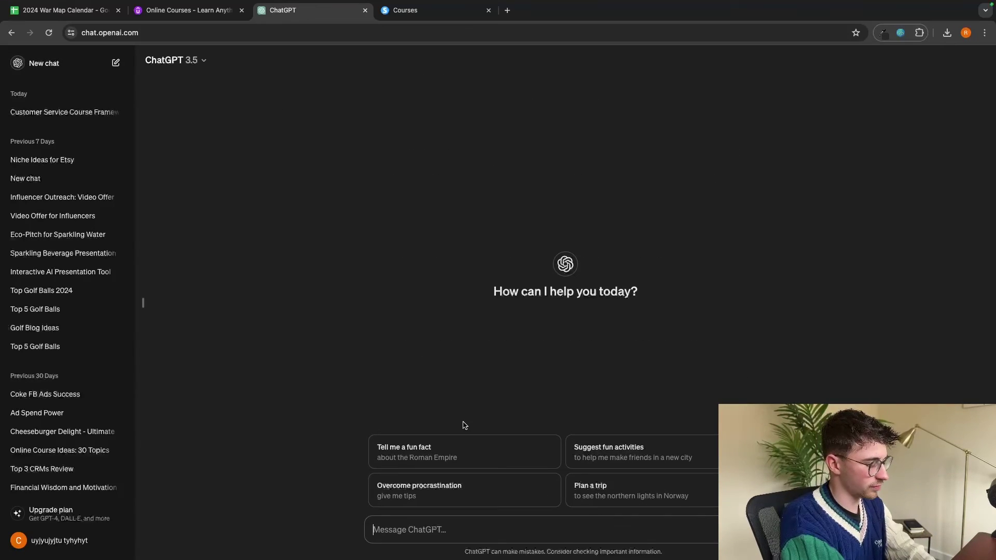
text(Create me a tiktok script for a video promoting my customer service excellence course)
key(Return)
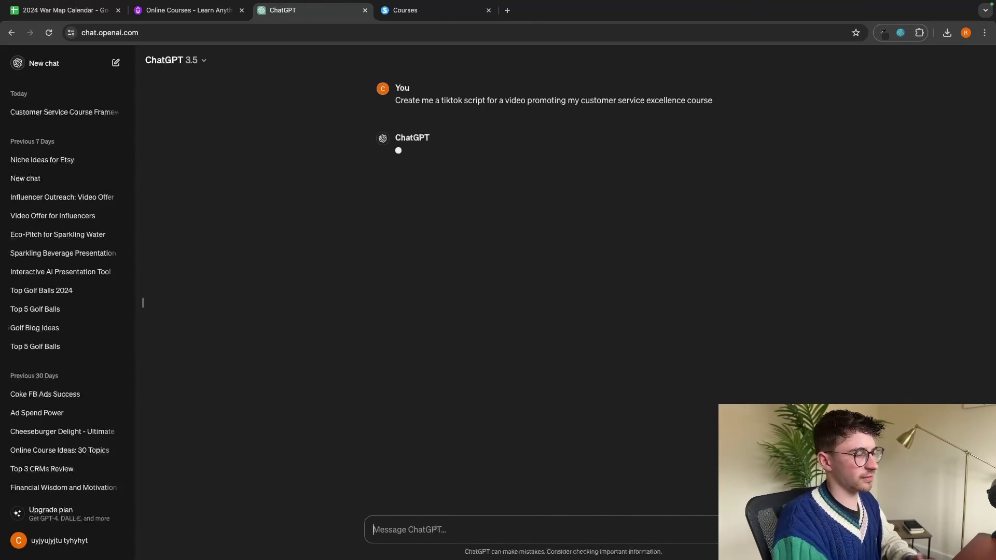